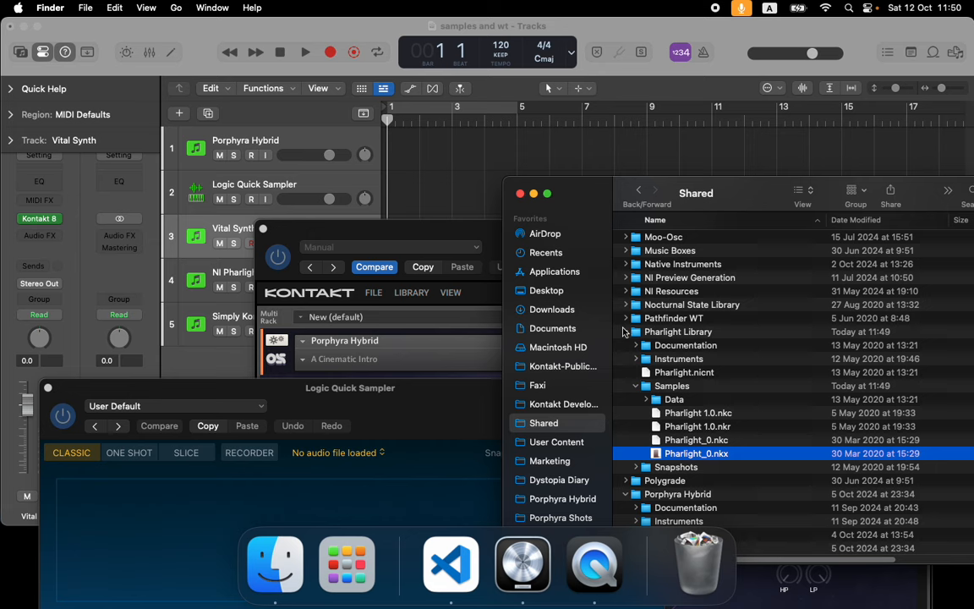
Step: Collapse the Pharlight Library folder and open the Samples folder inside the Porphyra Hybrid library
click(625, 333)
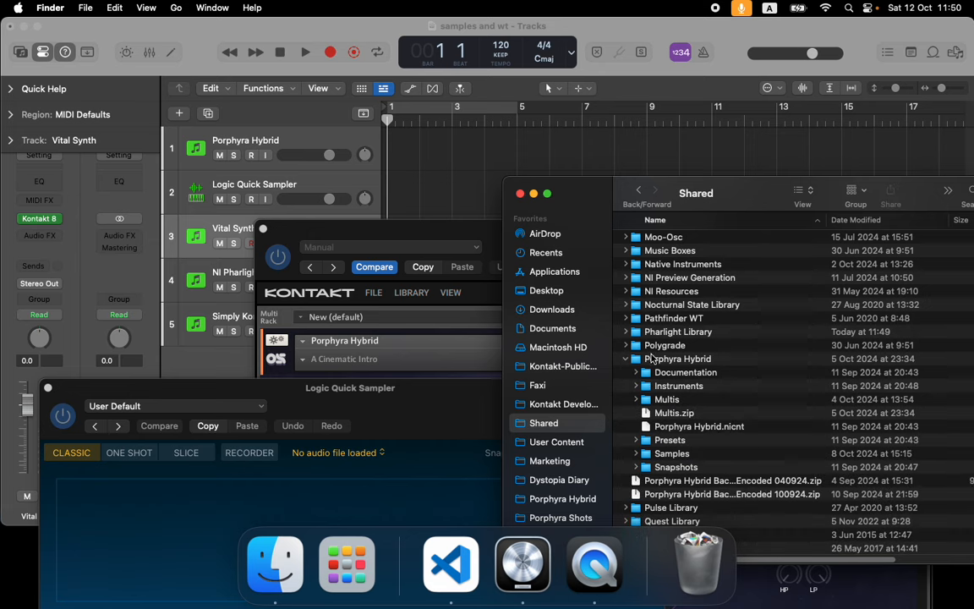
double_click(656, 359)
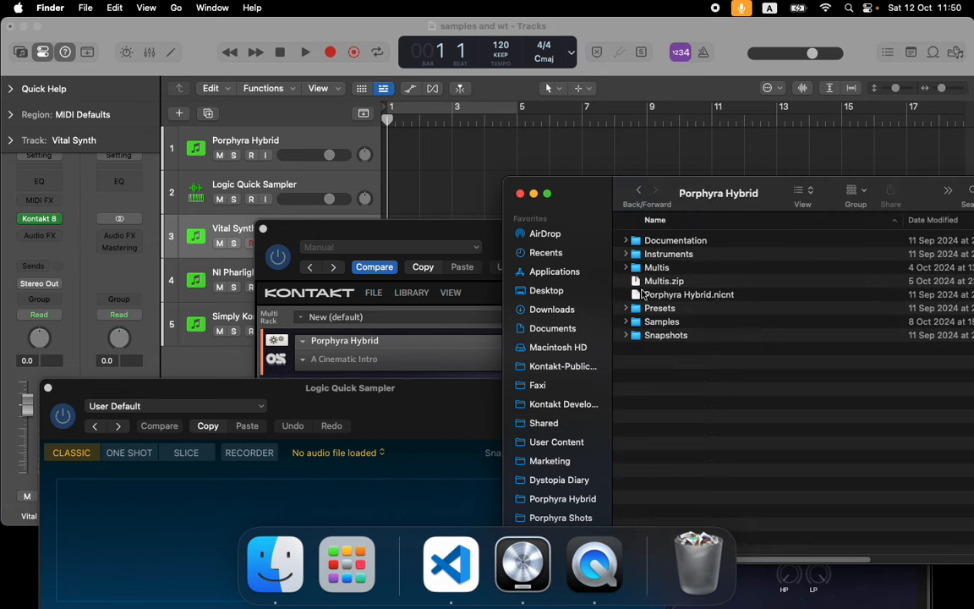
double_click(661, 322)
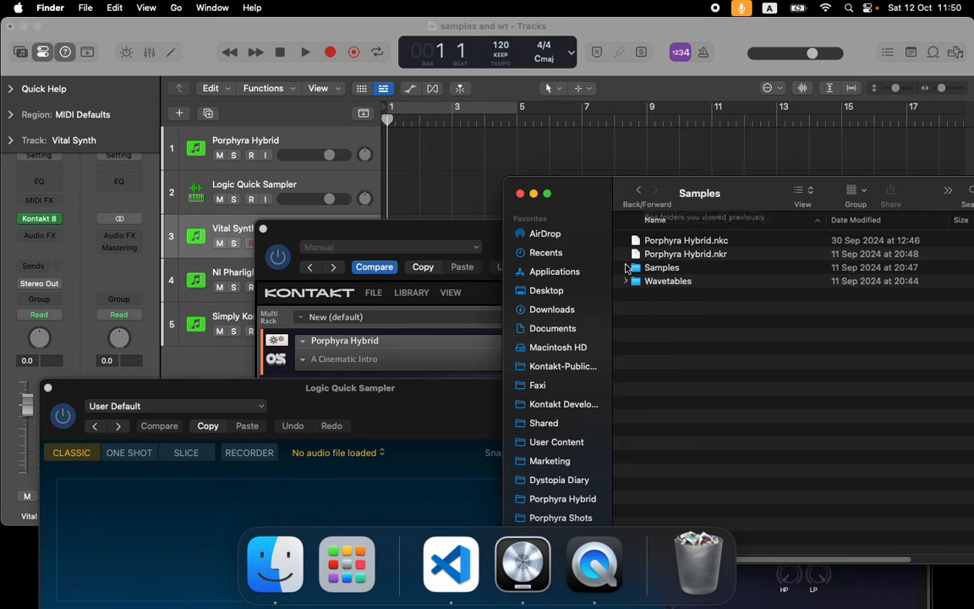
Step: Examine the Samples and Wavetables subfolders, the wavetable files and the parent folder path of the Porphyra Hybrid library
click(626, 268)
click(626, 268)
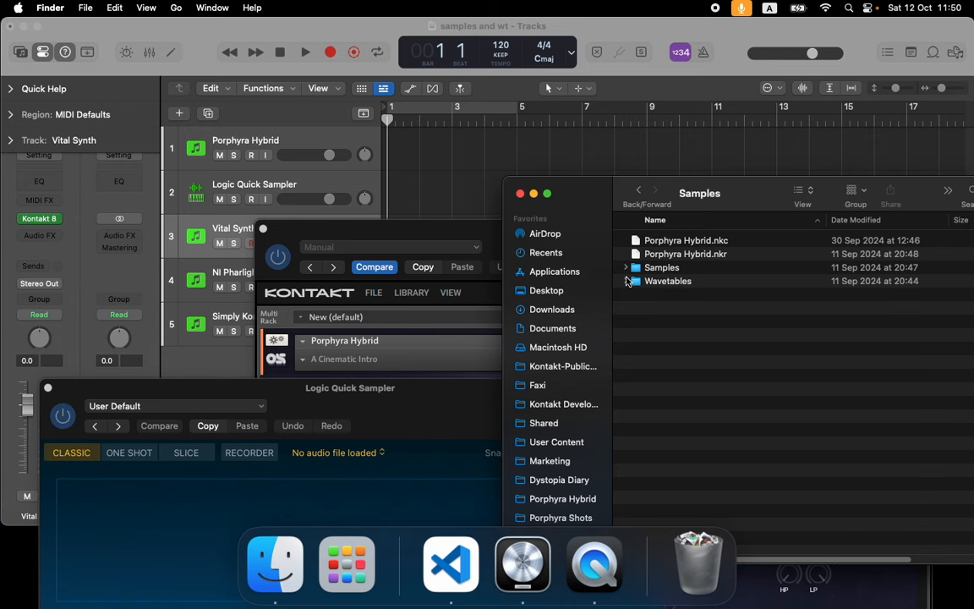
click(627, 281)
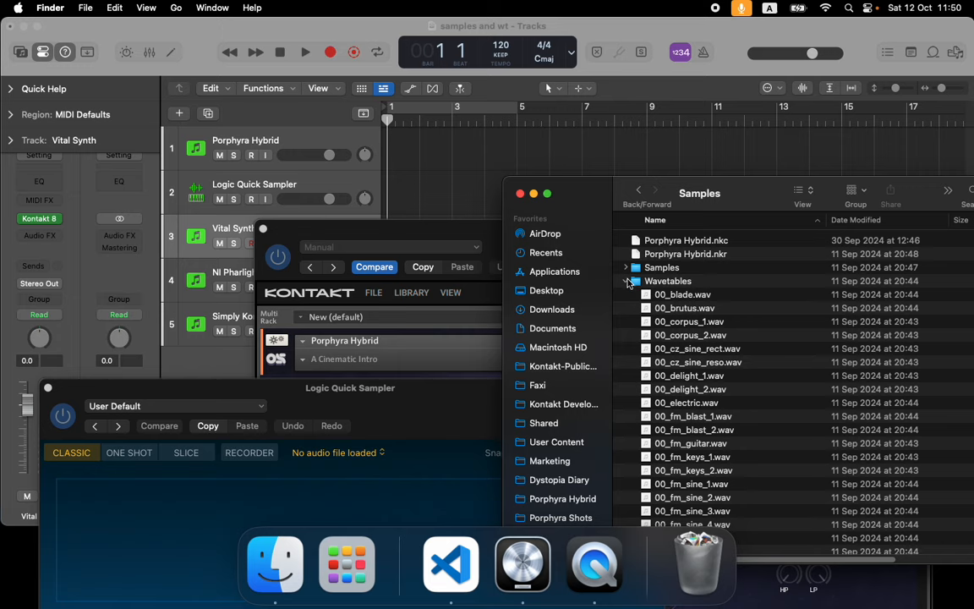
right_click(696, 197)
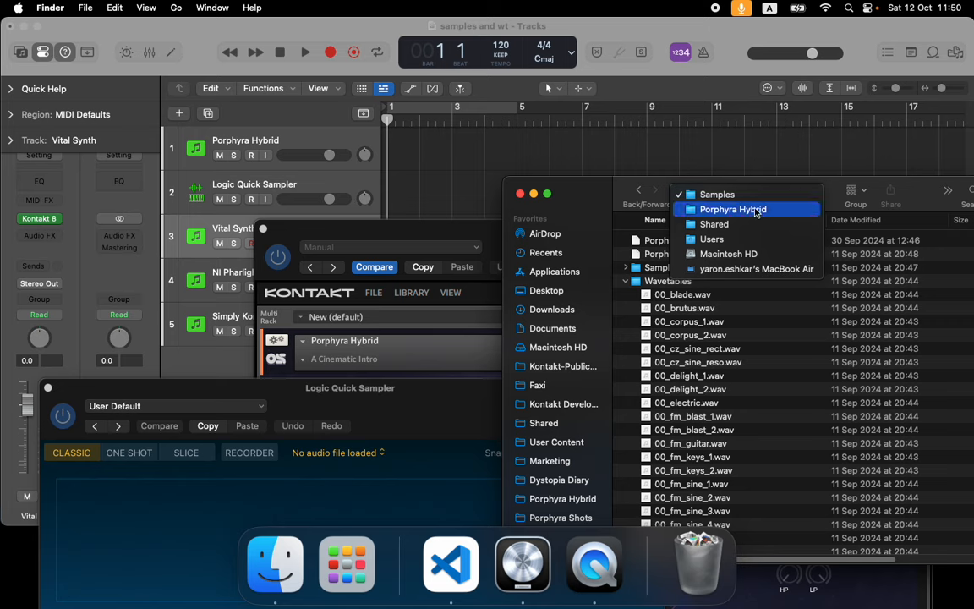
click(666, 377)
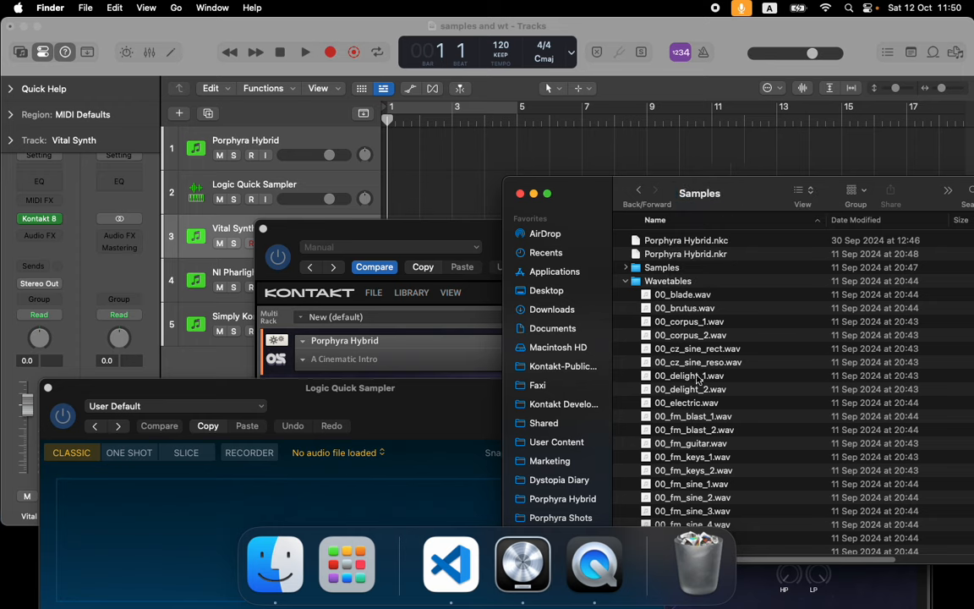
click(626, 281)
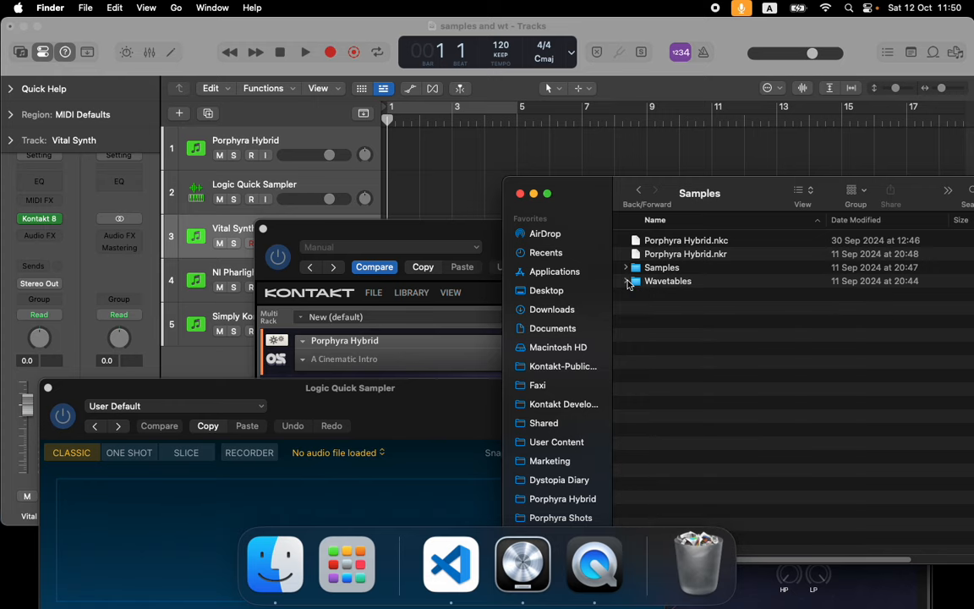
click(640, 269)
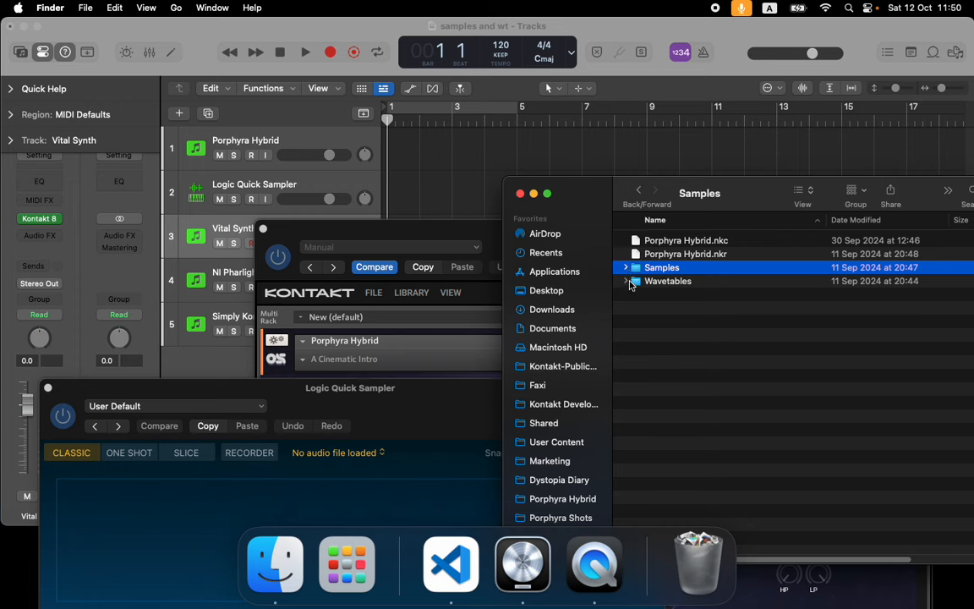
click(627, 281)
click(675, 308)
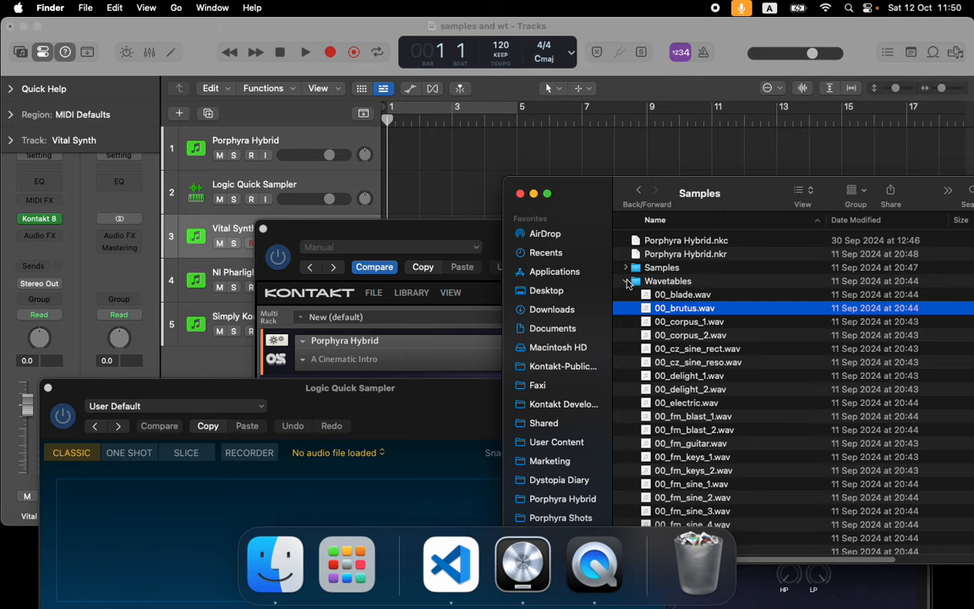
click(627, 281)
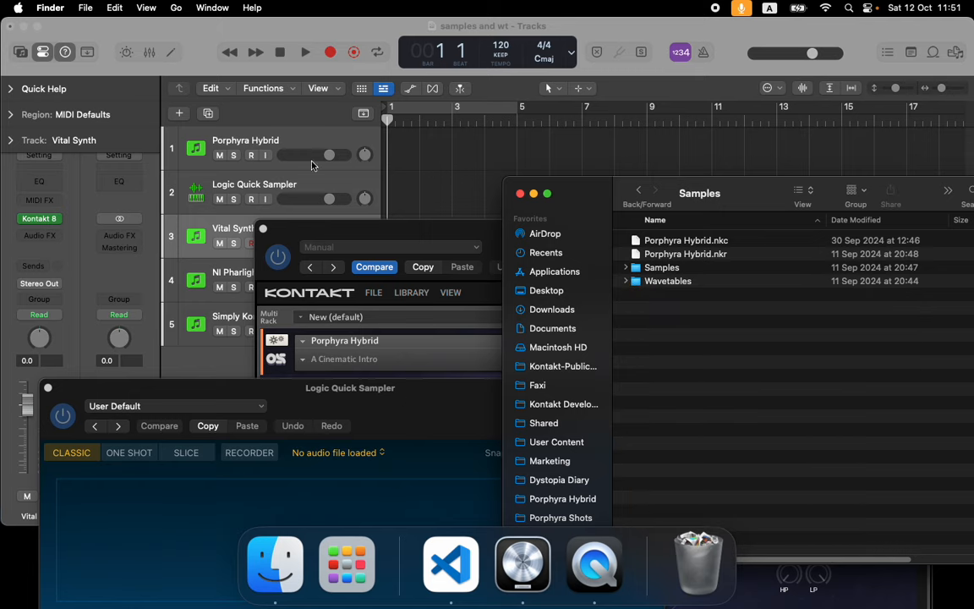
Step: Switch to Logic Pro and uncover the track list by closing the Porphyra Hybrid window and moving the Quick Sampler window aside
click(268, 133)
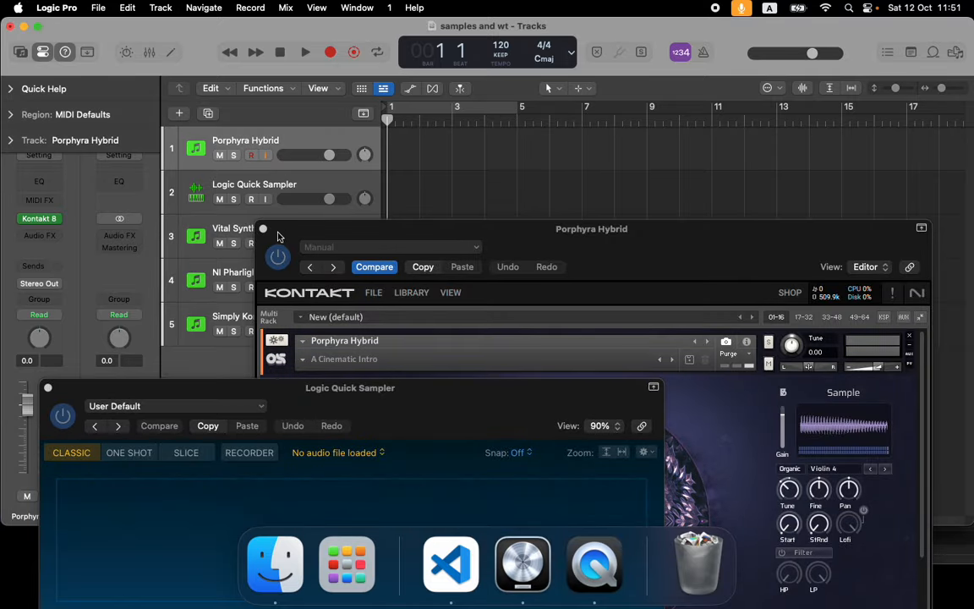
drag(300, 228, 504, 201)
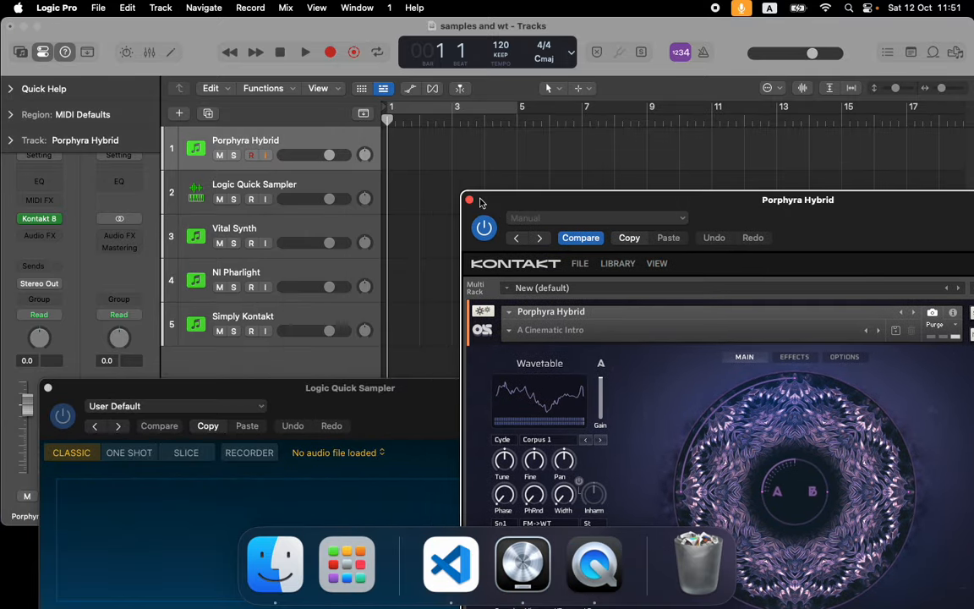
click(468, 200)
drag(267, 395, 671, 194)
Step: Go through the project's instrument tracks one by one and leave the Logic Quick Sampler track selected
click(327, 194)
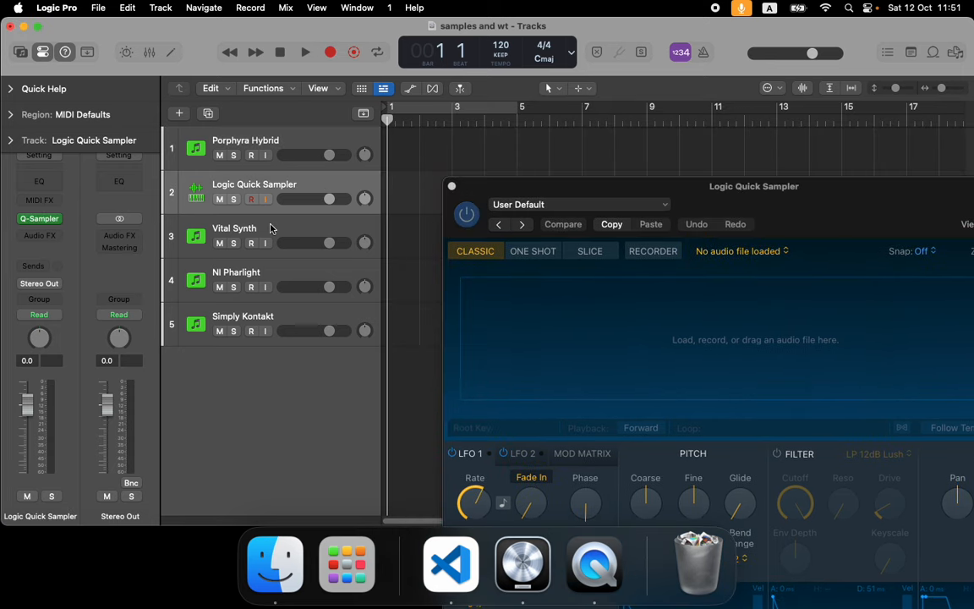
click(269, 244)
click(268, 280)
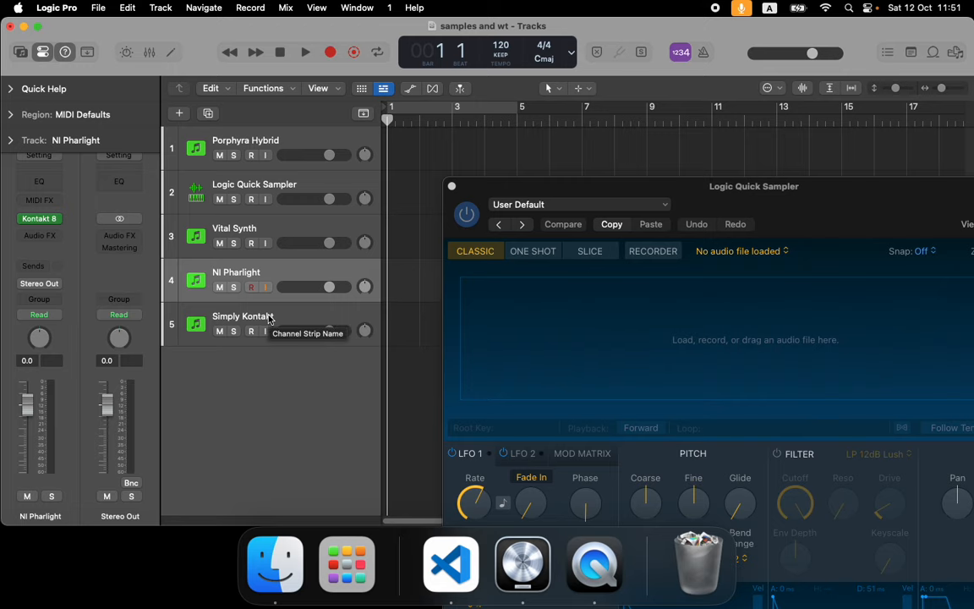
click(272, 319)
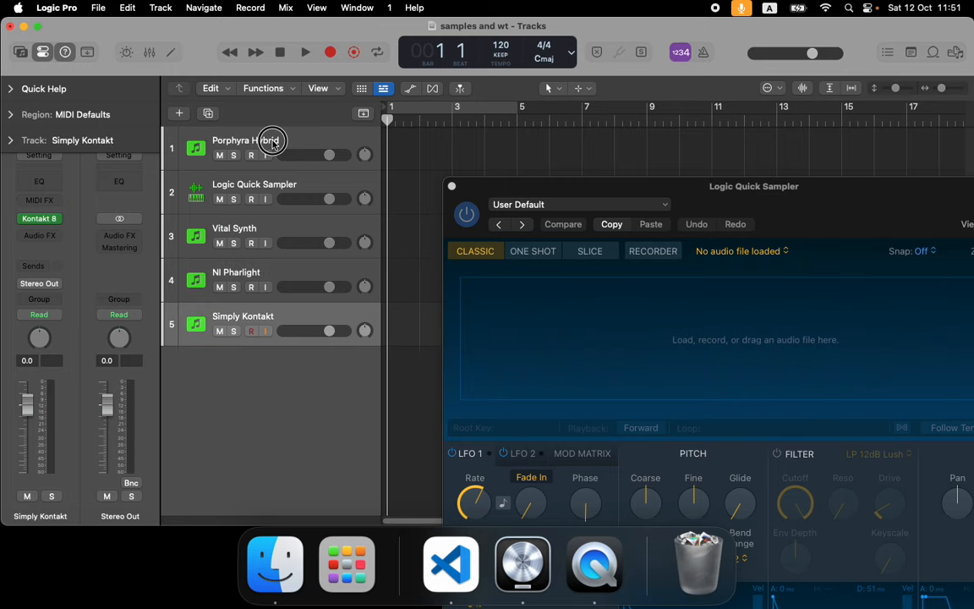
click(271, 145)
click(267, 184)
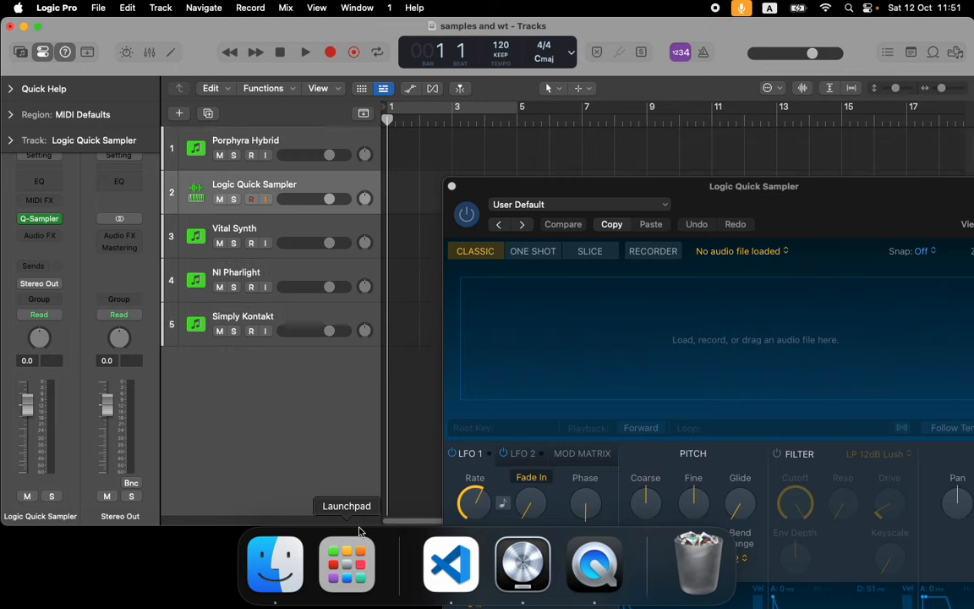
Step: Switch to Finder, open the inner Samples folder and place its window next to Quick Sampler's waveform area
click(275, 560)
drag(574, 205, 789, 289)
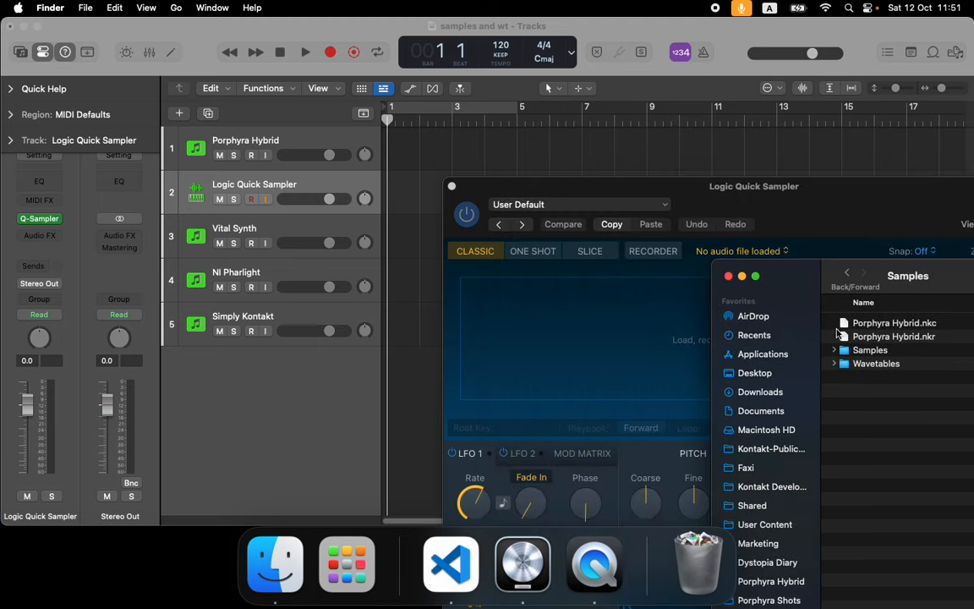
double_click(851, 352)
click(850, 352)
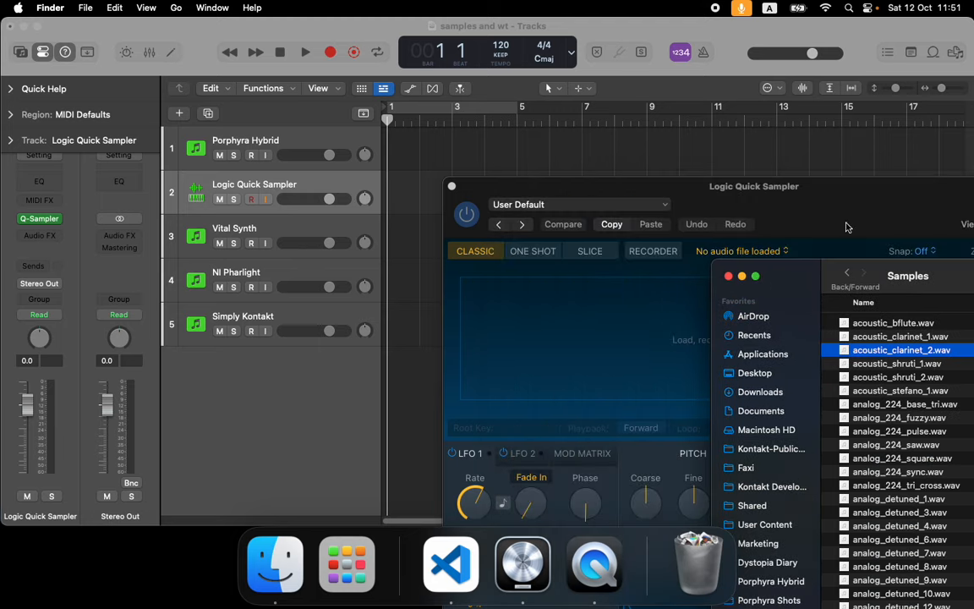
drag(812, 281, 660, 141)
scroll(806, 288, down, 5)
scroll(806, 282, up, 5)
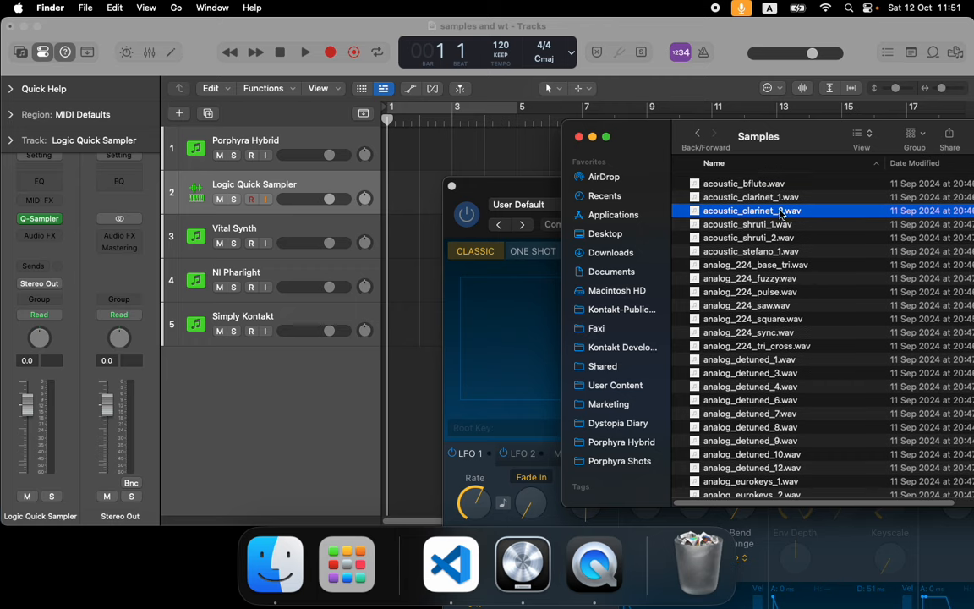
Step: Load acoustic_clarinet_2.wav into Quick Sampler and set its loop mode to Forward
drag(759, 214, 521, 205)
drag(782, 182, 589, 108)
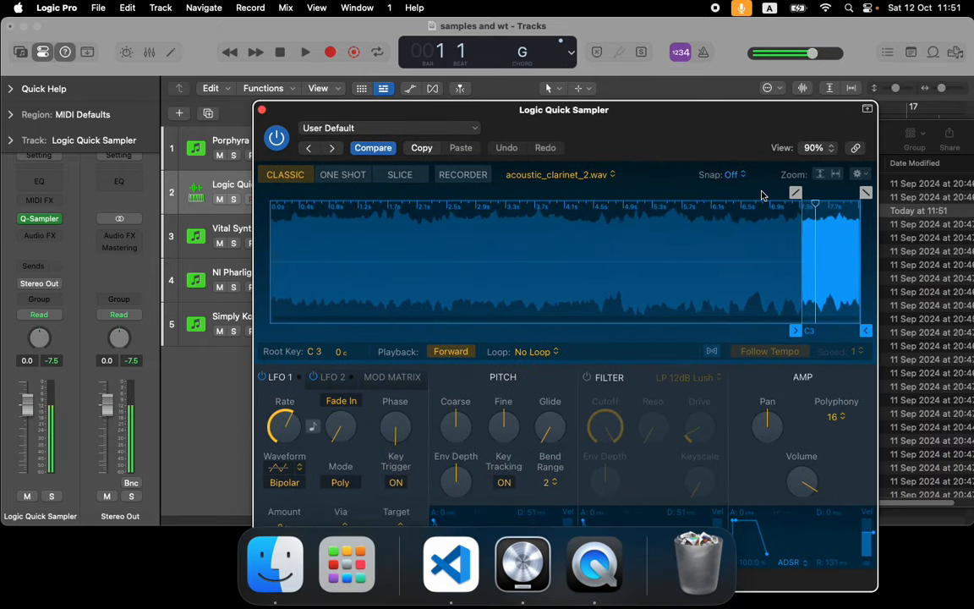
click(541, 352)
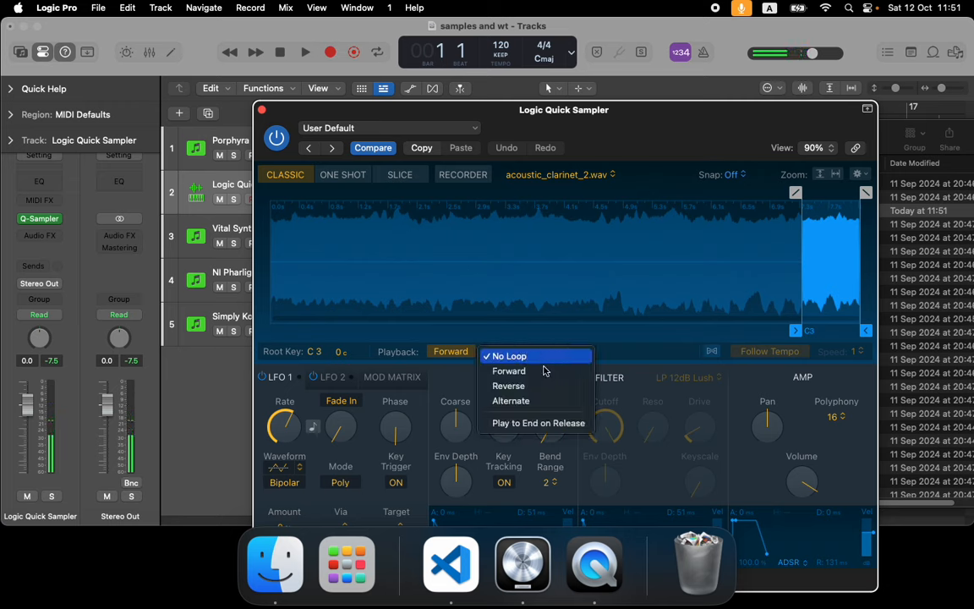
click(539, 372)
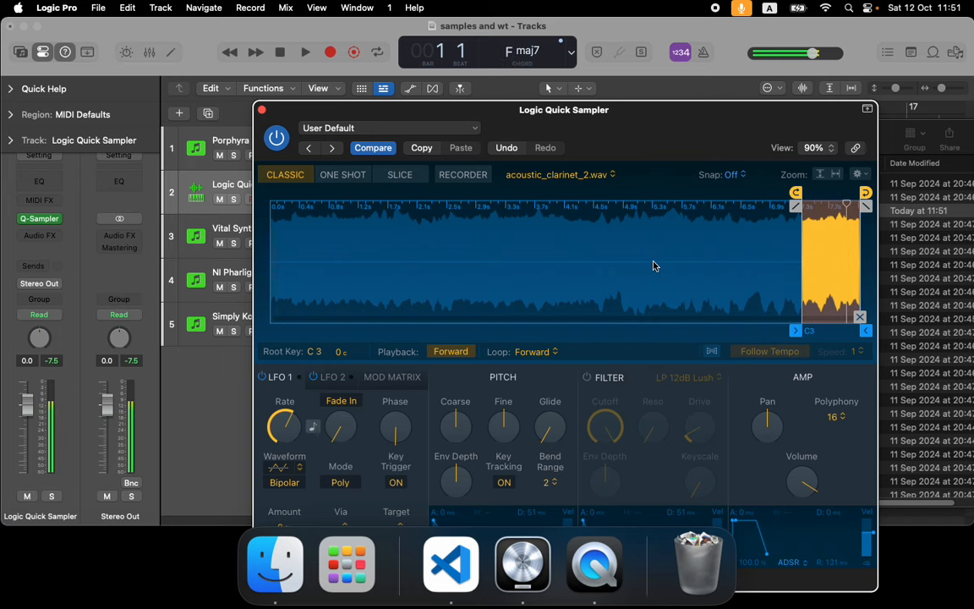
Step: Replace the Quick Sampler sample with analog_224_sync.wav and set its loop mode to Forward
click(924, 307)
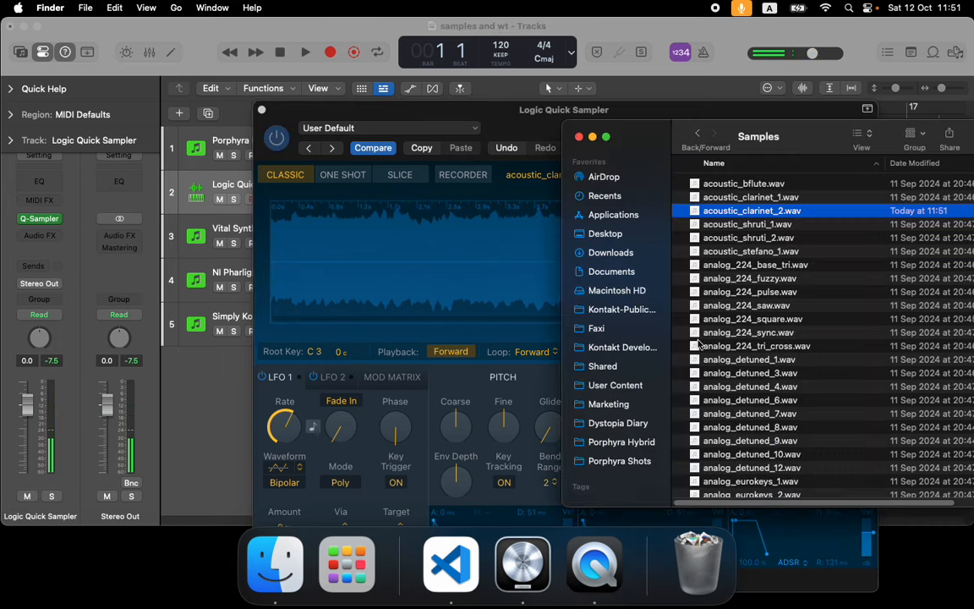
click(762, 346)
click(775, 335)
drag(778, 334, 430, 277)
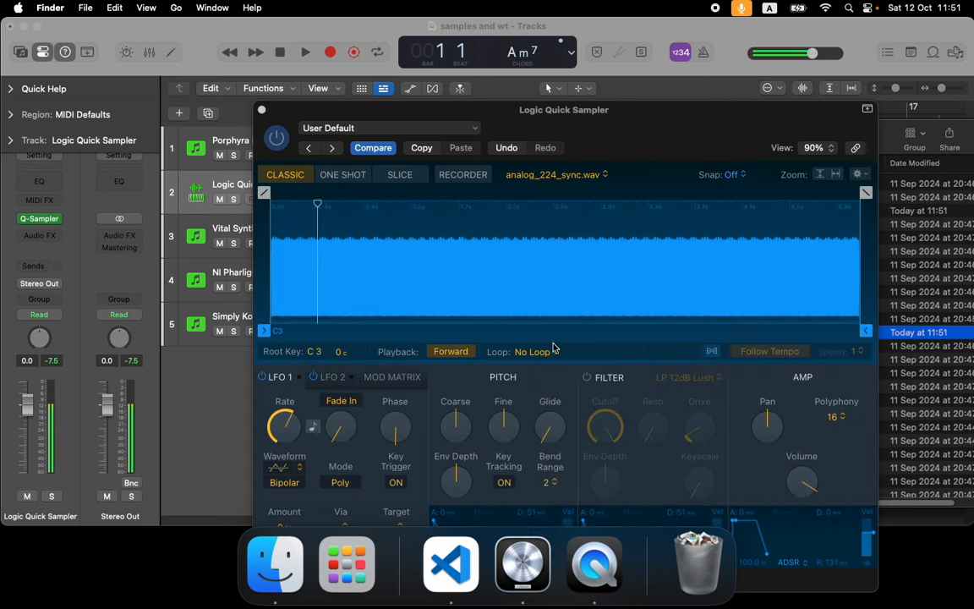
click(538, 352)
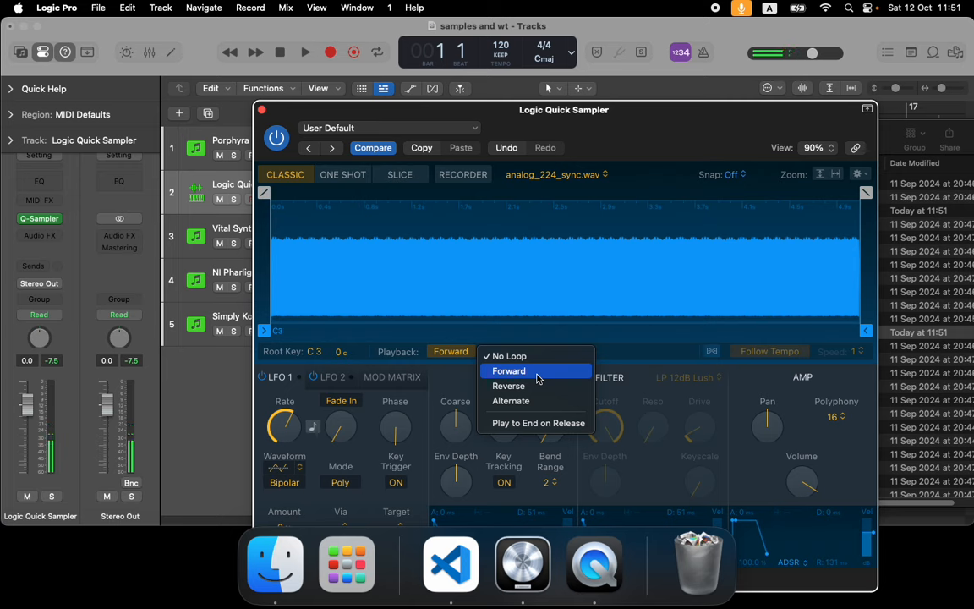
click(532, 371)
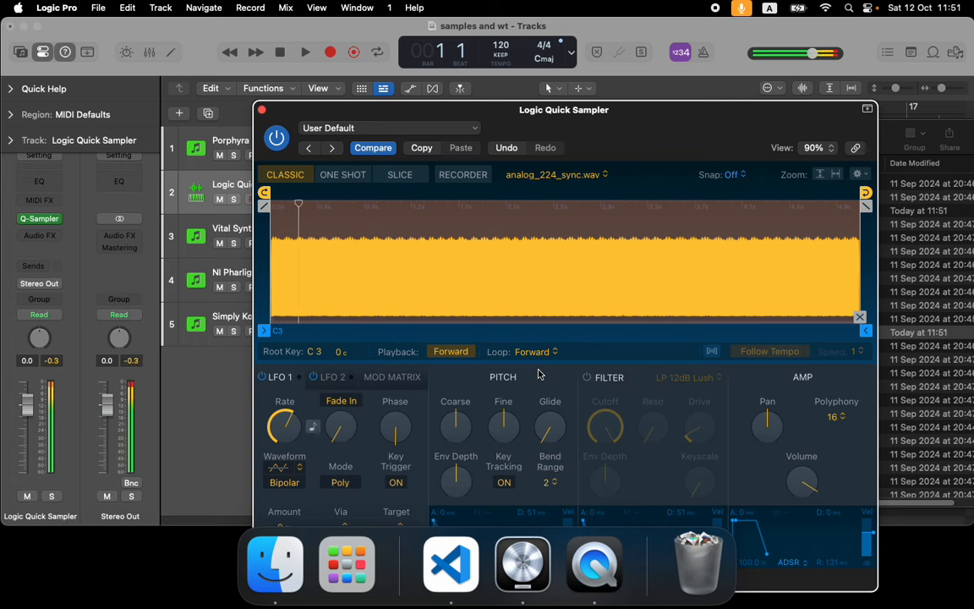
Step: Load basic_partials_1_3_4_6_8.wav from the Samples folder into Quick Sampler and set its loop mode to Forward
click(929, 363)
scroll(850, 381, down, 5)
scroll(843, 385, down, 20)
scroll(753, 403, down, 20)
scroll(753, 398, down, 10)
scroll(760, 346, up, 20)
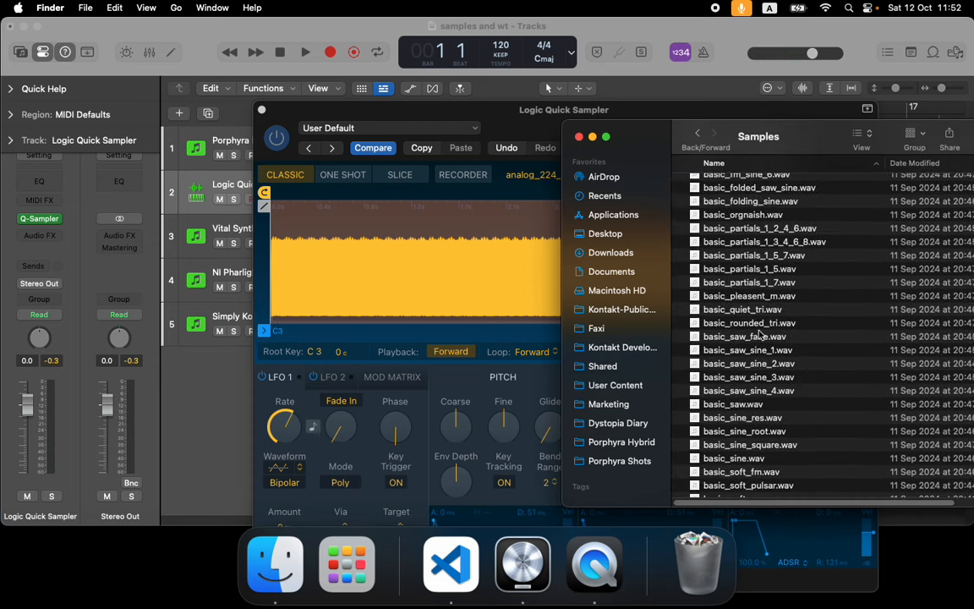
click(792, 257)
drag(793, 246, 499, 259)
click(769, 233)
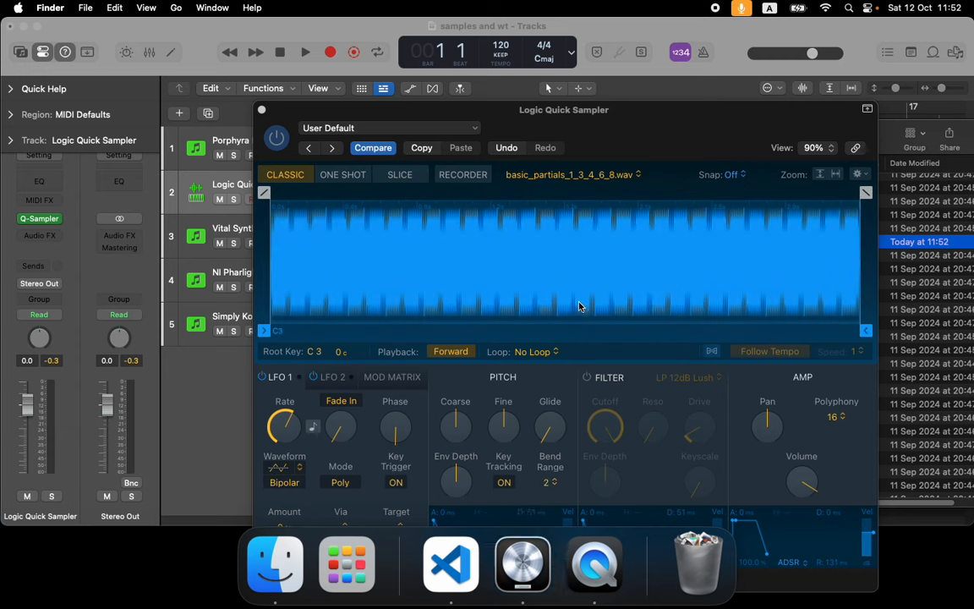
click(523, 557)
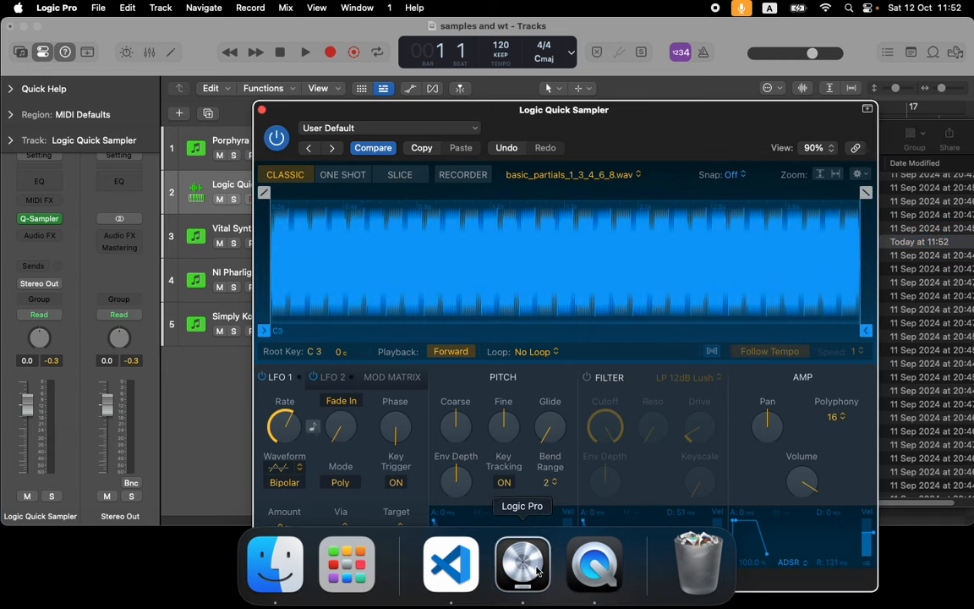
click(531, 352)
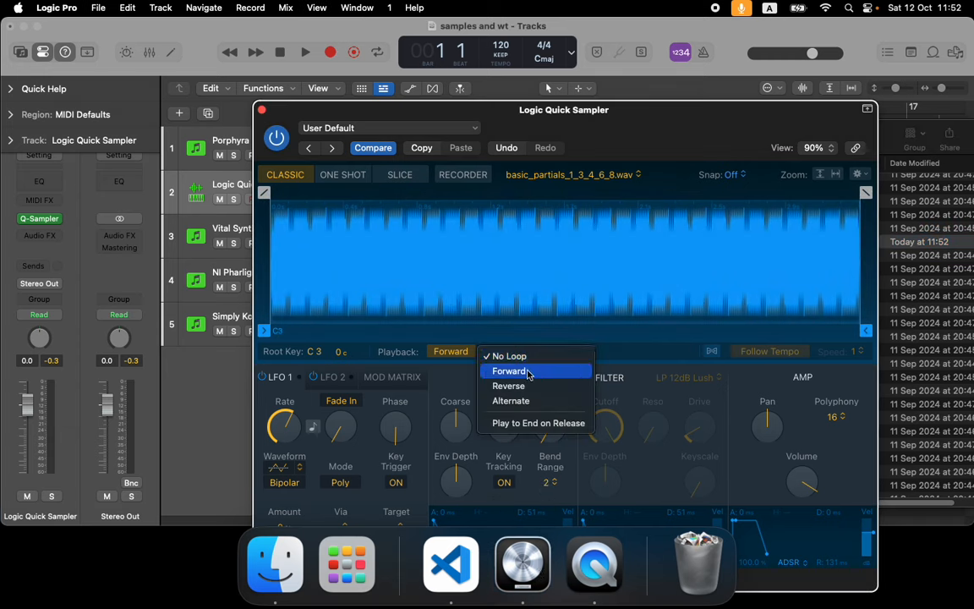
click(533, 371)
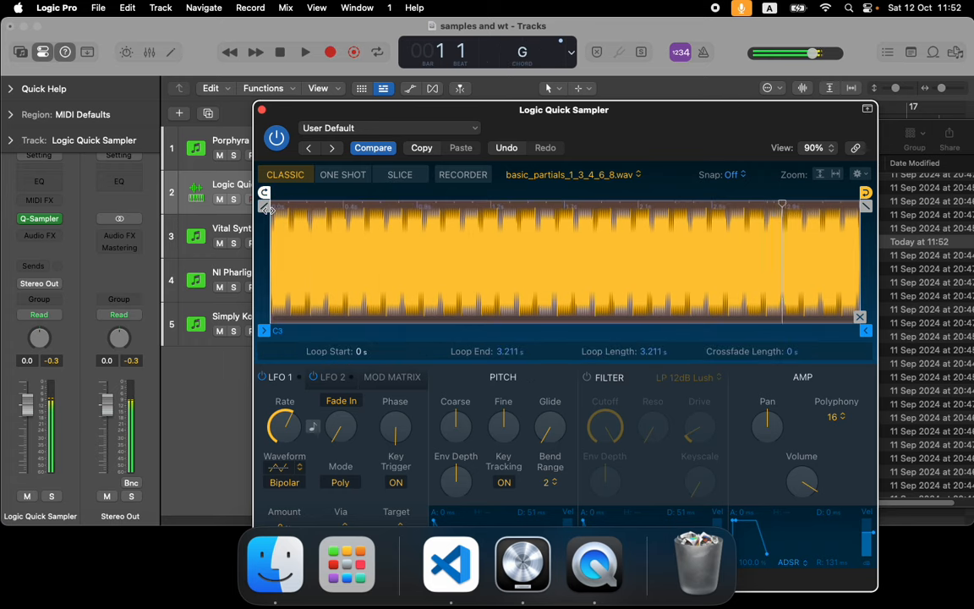
Step: Load digital_200_synth_3.wav from the Samples folder into Quick Sampler and set its loop mode to Forward
click(931, 282)
scroll(750, 392, down, 15)
scroll(803, 396, up, 4)
drag(768, 329, 491, 282)
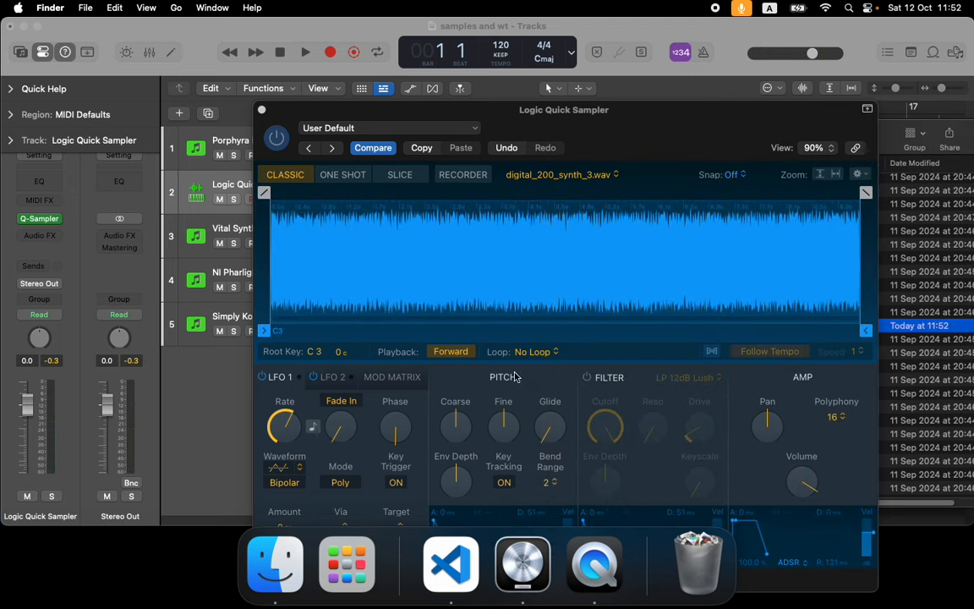
click(538, 352)
click(542, 371)
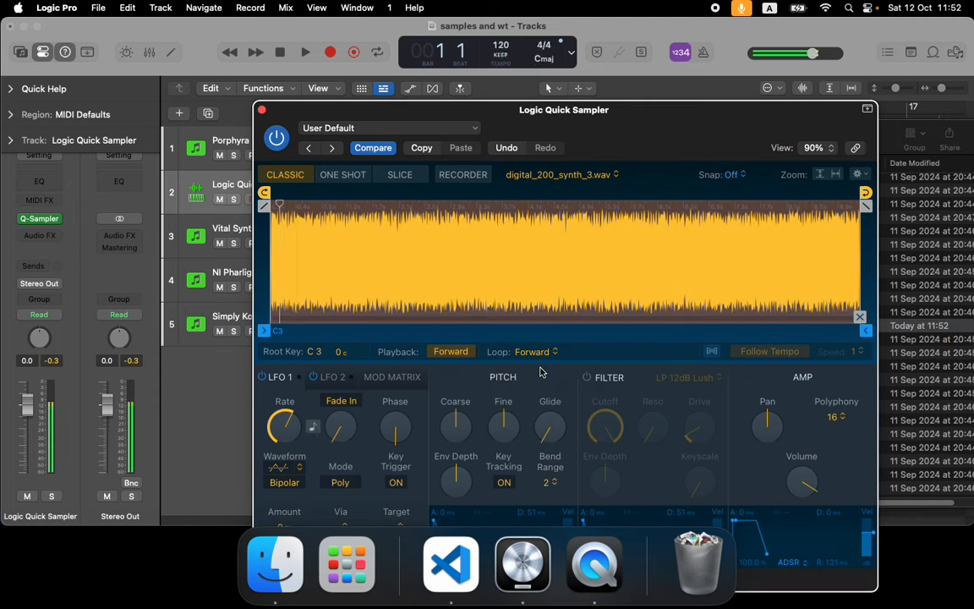
Step: Close the Quick Sampler window and select the Vital Synth track
click(949, 425)
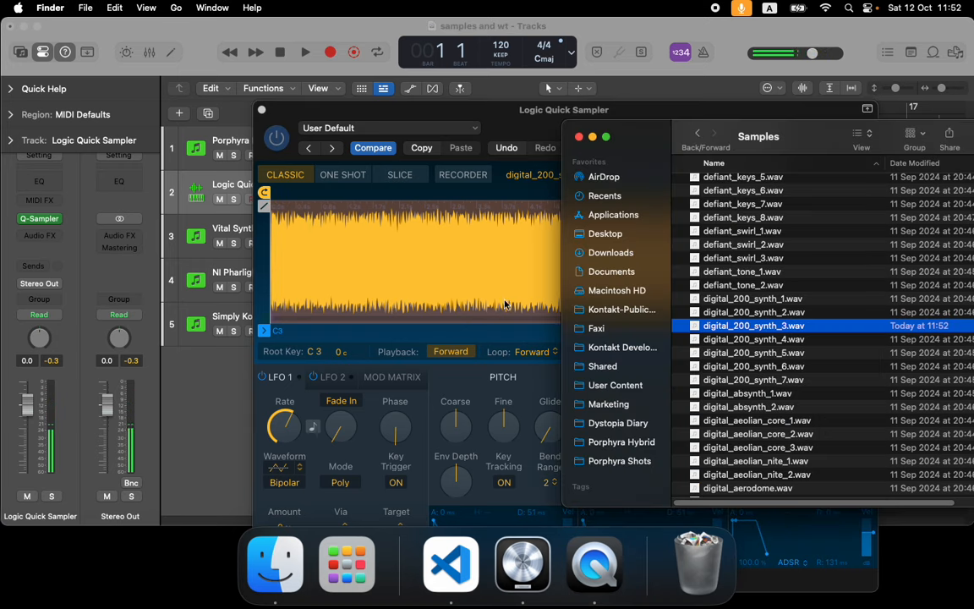
click(436, 214)
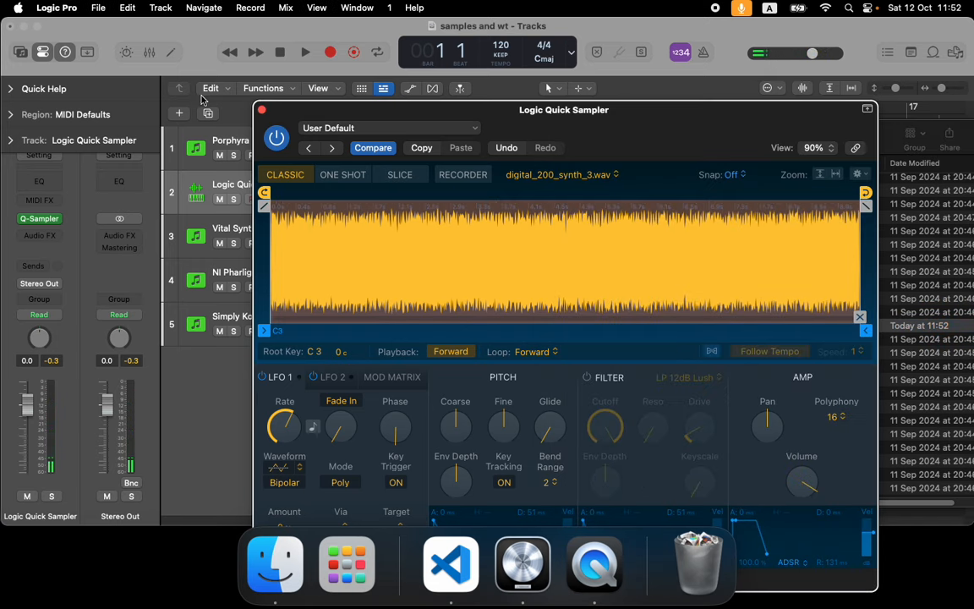
click(263, 112)
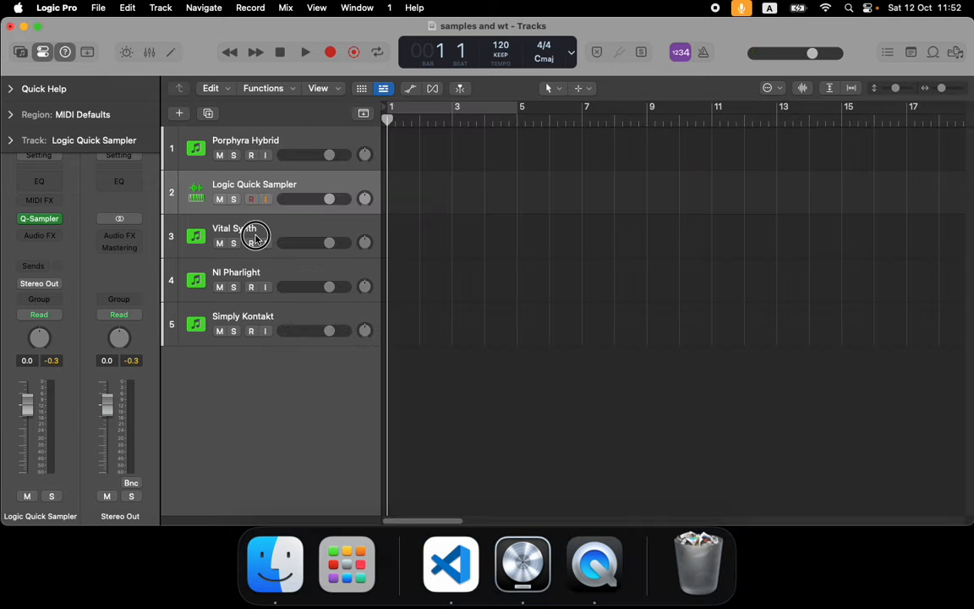
click(258, 236)
click(253, 186)
click(257, 228)
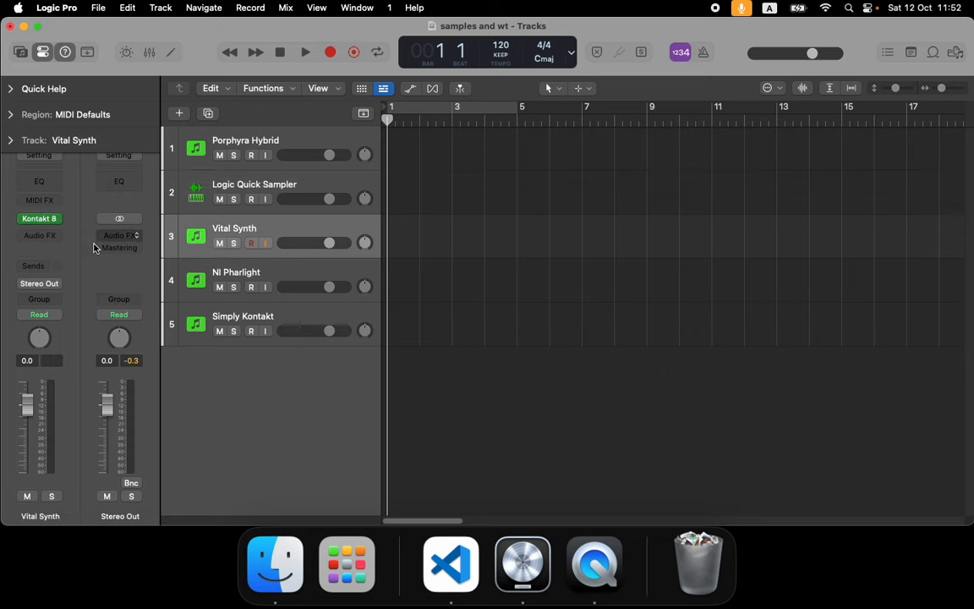
Step: Replace Kontakt 8 on the Vital Synth track with Vital Audio's Vital instrument and reposition its window
click(57, 220)
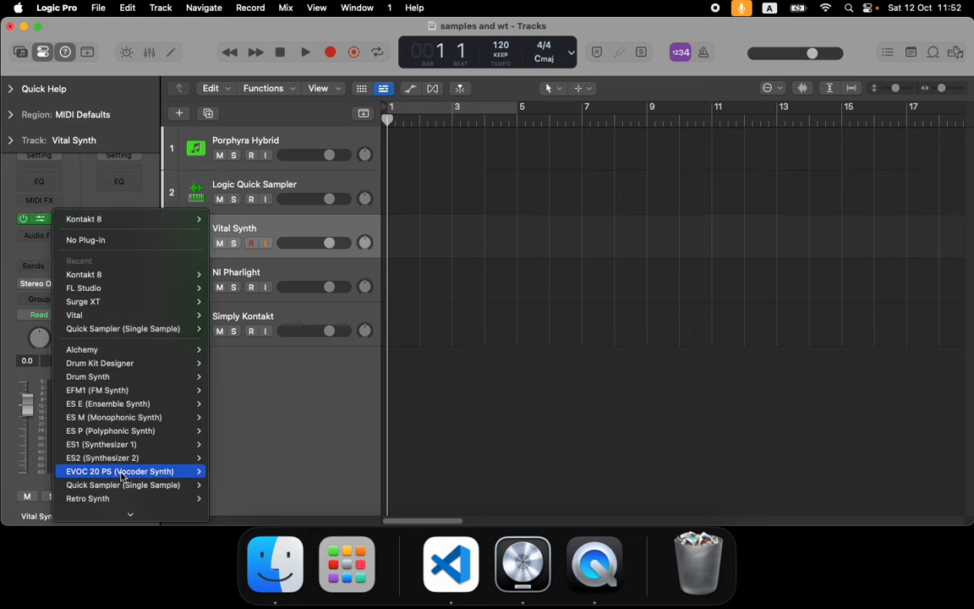
mouse_move(135, 502)
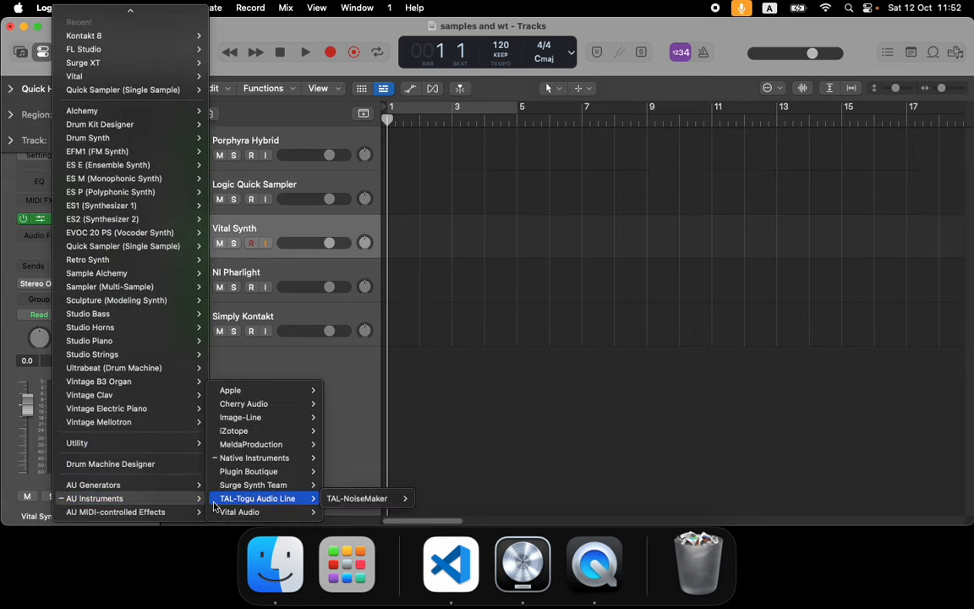
mouse_move(285, 512)
click(387, 512)
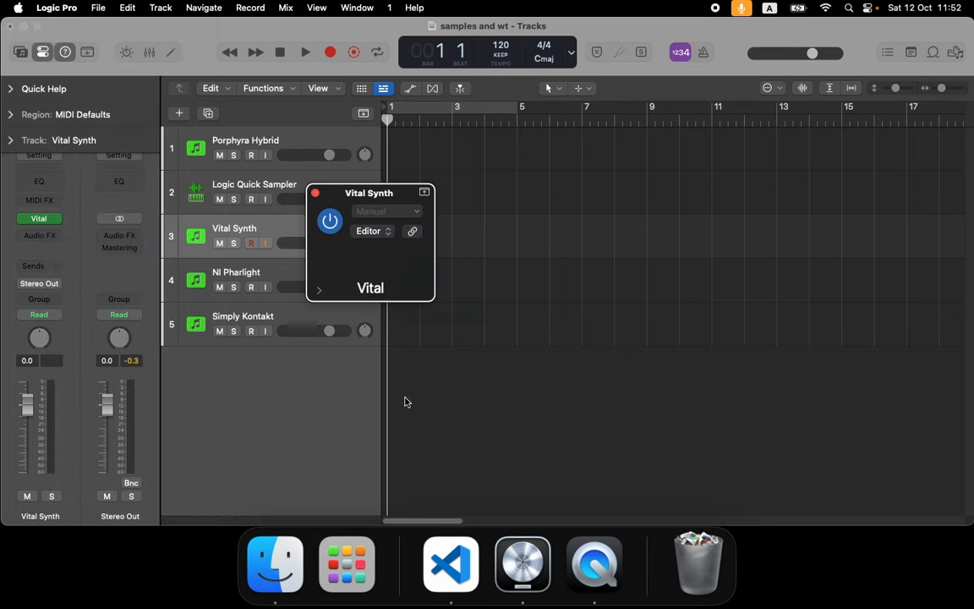
drag(459, 198, 419, 99)
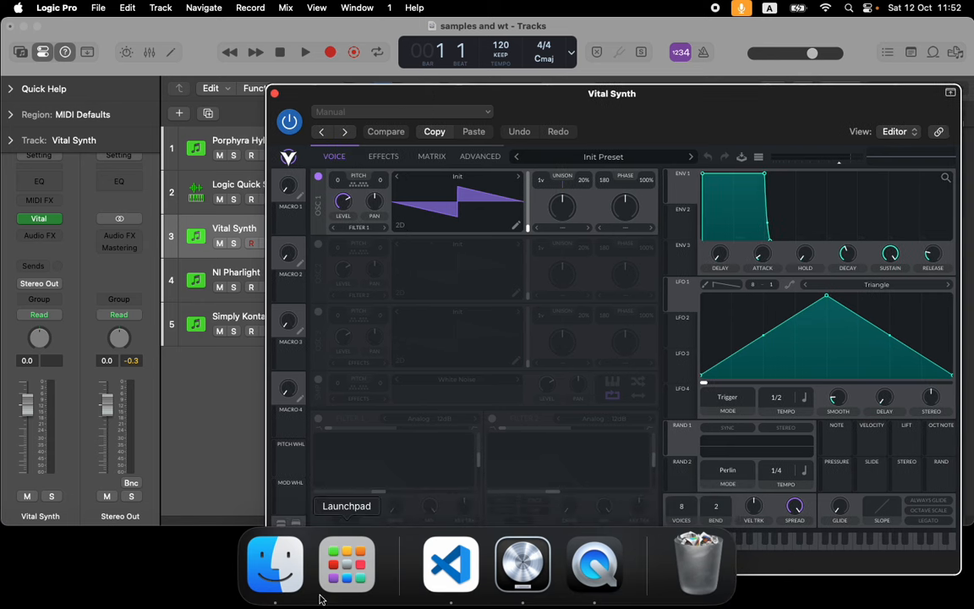
Step: Switch to Finder, return to the library's parent Samples folder and expand the Wavetables folder
click(276, 568)
scroll(773, 315, up, 15)
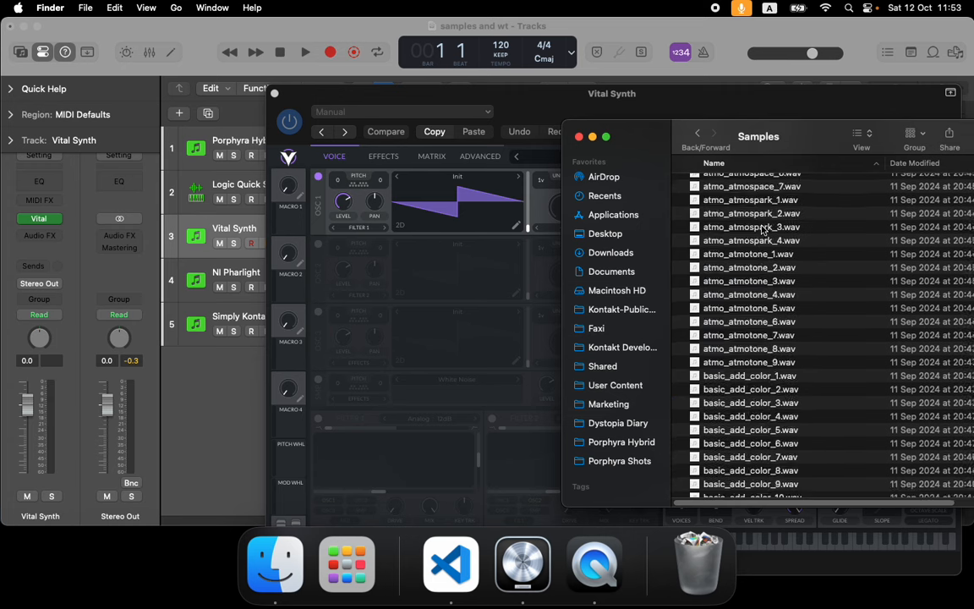
click(697, 133)
click(684, 225)
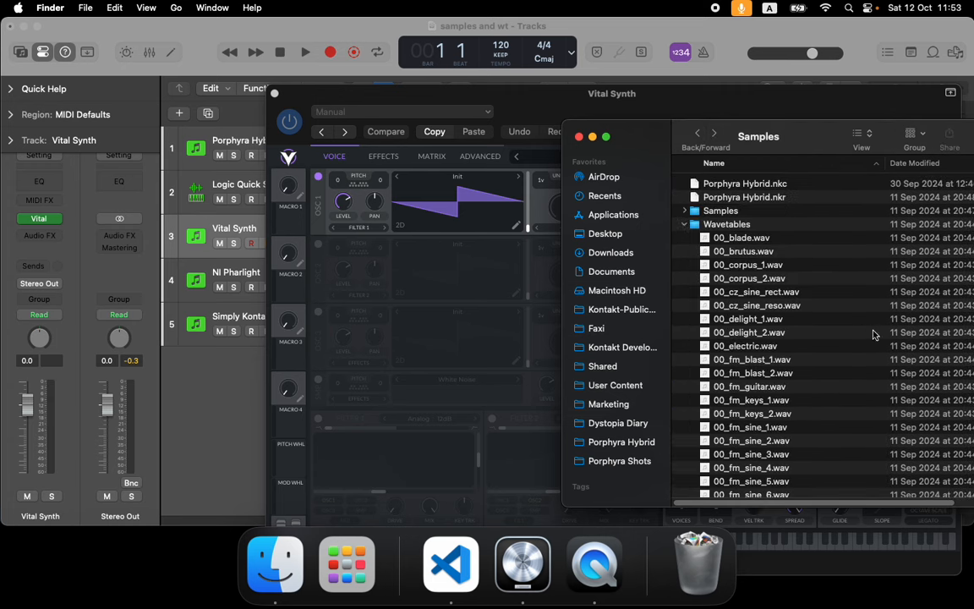
scroll(838, 320, down, 2)
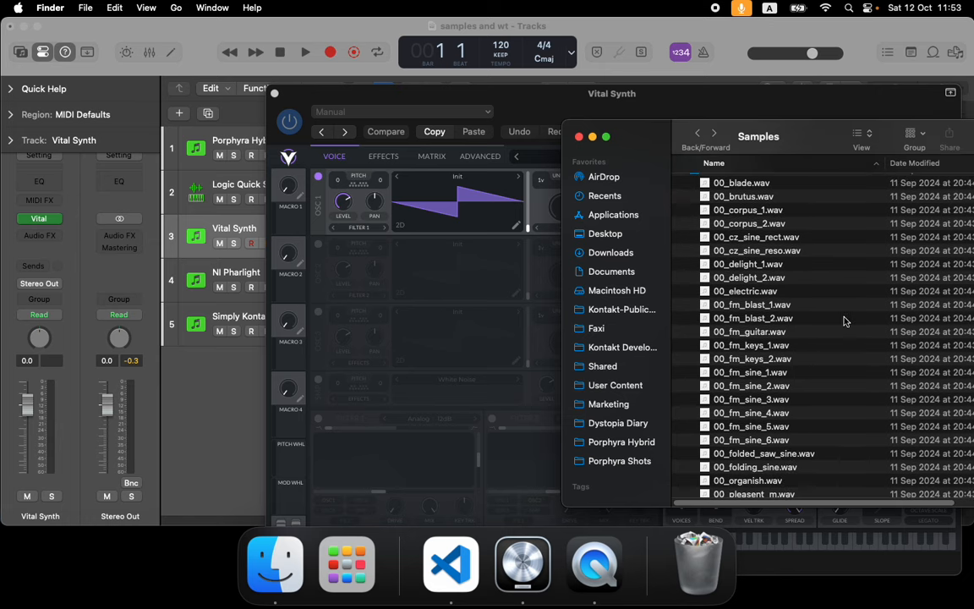
Step: Load the wavetable 41_formant_formant_saw.wav into Vital's oscillator 1
scroll(843, 322, down, 10)
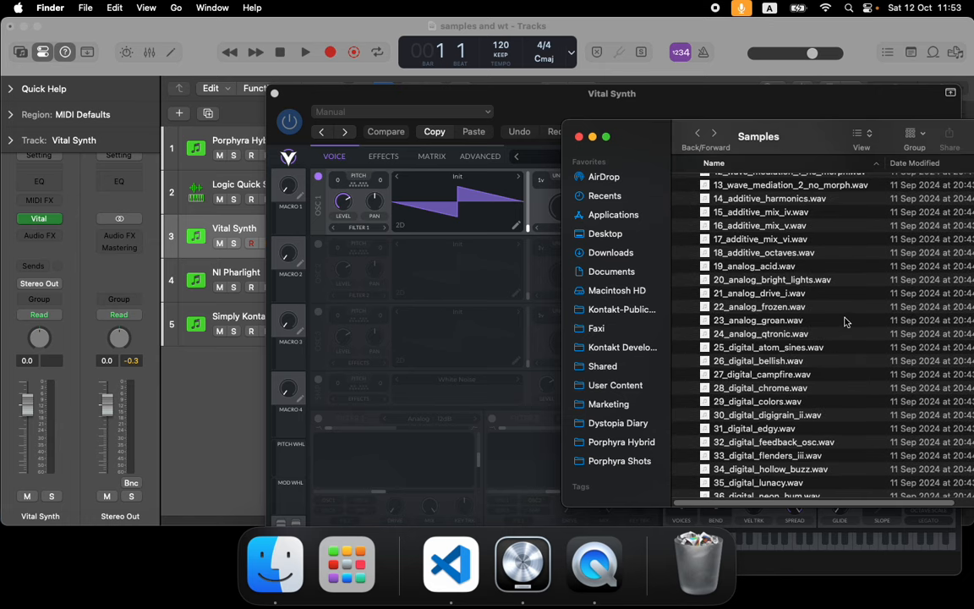
scroll(844, 322, down, 5)
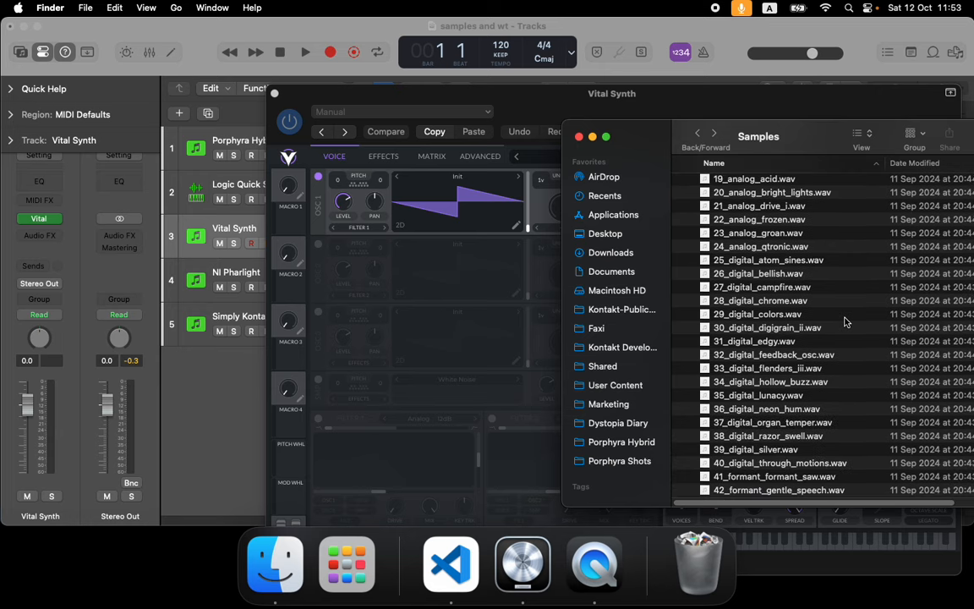
click(787, 449)
scroll(843, 302, down, 5)
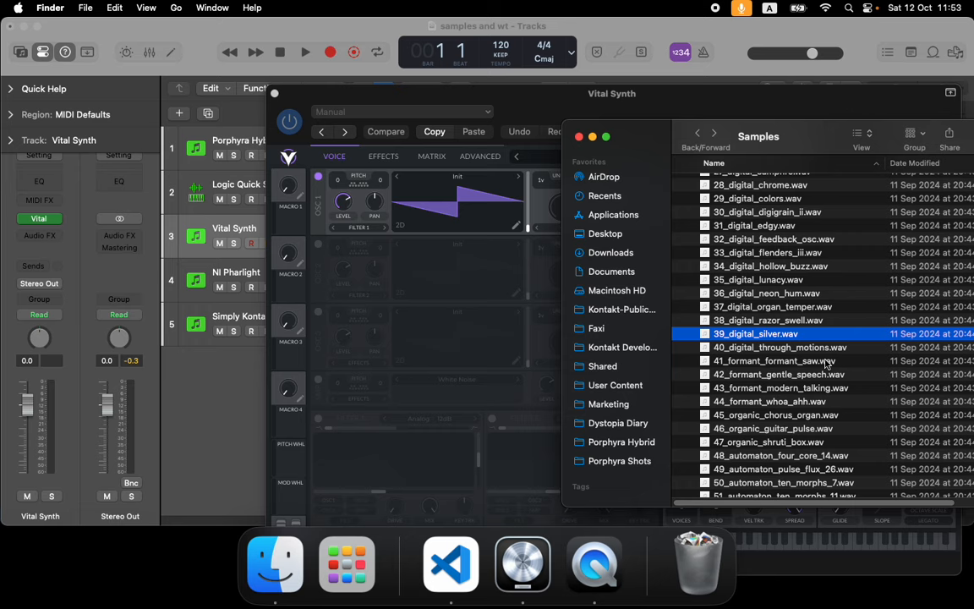
click(826, 366)
key(Up)
drag(801, 366, 472, 206)
Step: Audition the formant wavetable by sweeping oscillator 1's frame position, ending at frame 0
click(522, 211)
drag(527, 230, 525, 254)
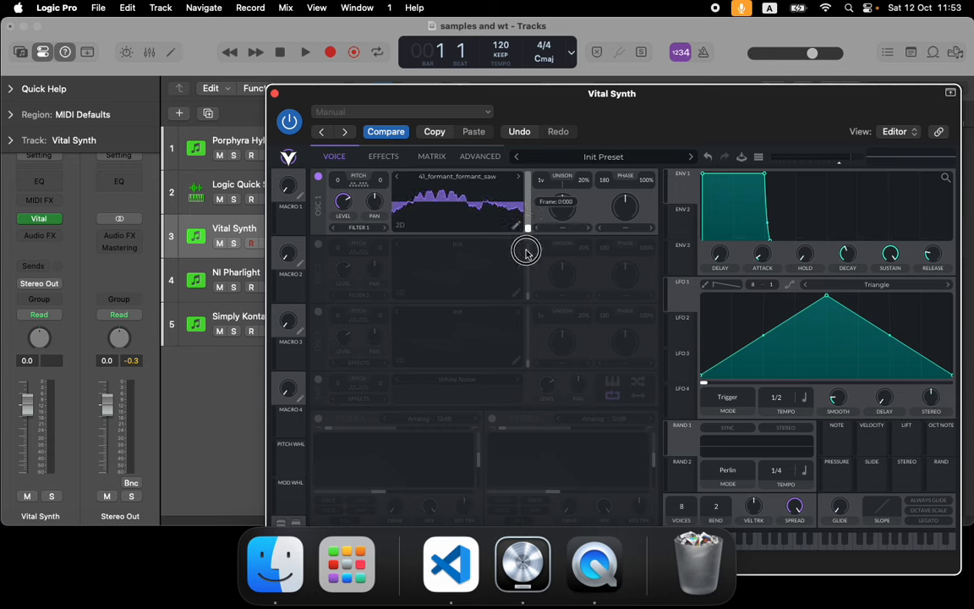
drag(526, 252, 526, 278)
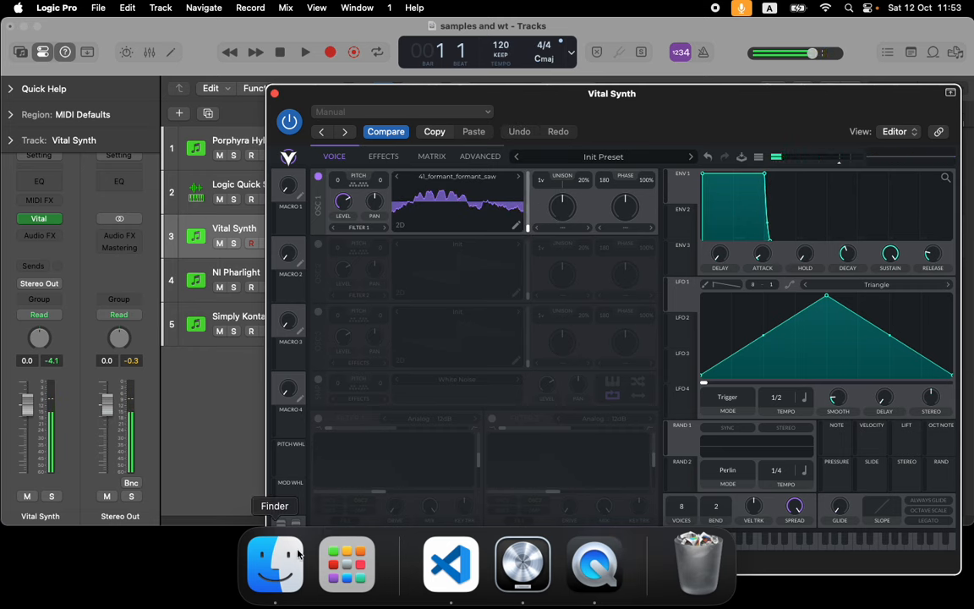
Step: Load ho_electric_fizz_1.wav from the Wavetables folder into Vital's oscillator 1 and sweep its frame position
click(287, 559)
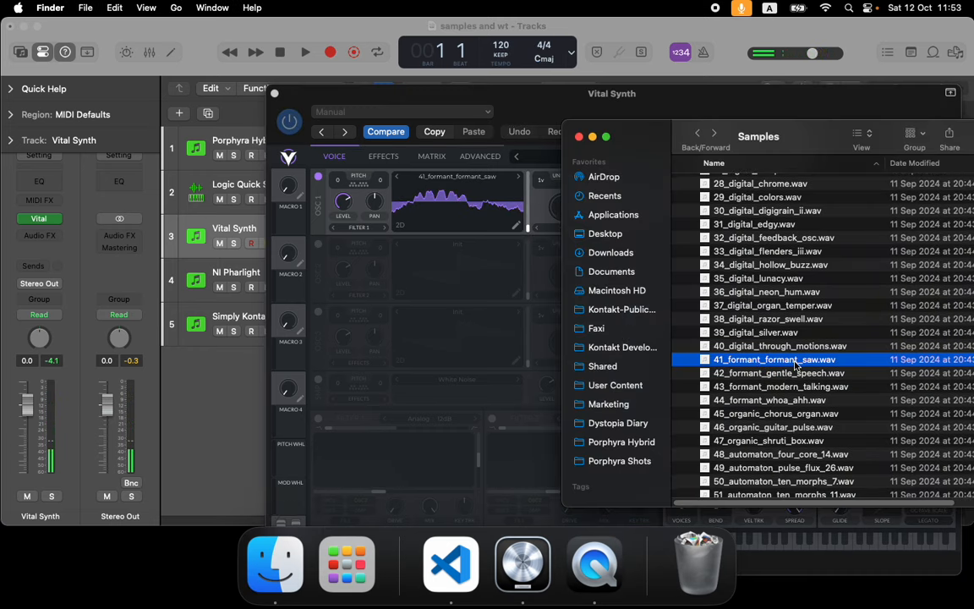
scroll(758, 362, down, 8)
scroll(779, 362, down, 15)
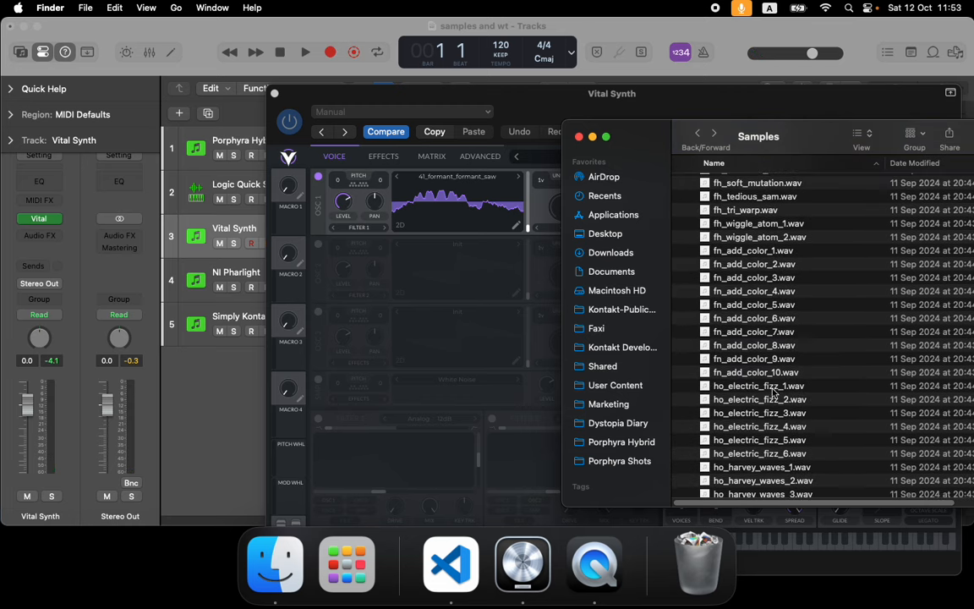
click(779, 387)
drag(785, 391, 531, 224)
click(529, 229)
Step: Load ho_traveller_1.wav from the Wavetables folder into oscillator 1 and sweep its frames, ending at the first frame
click(275, 564)
scroll(795, 385, down, 5)
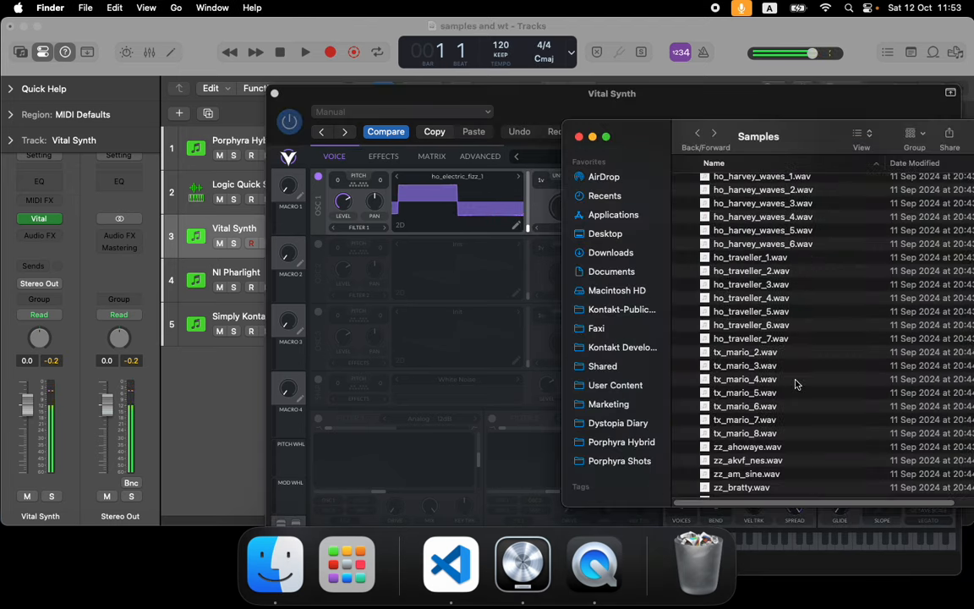
scroll(784, 281, up, 1)
drag(780, 285, 522, 218)
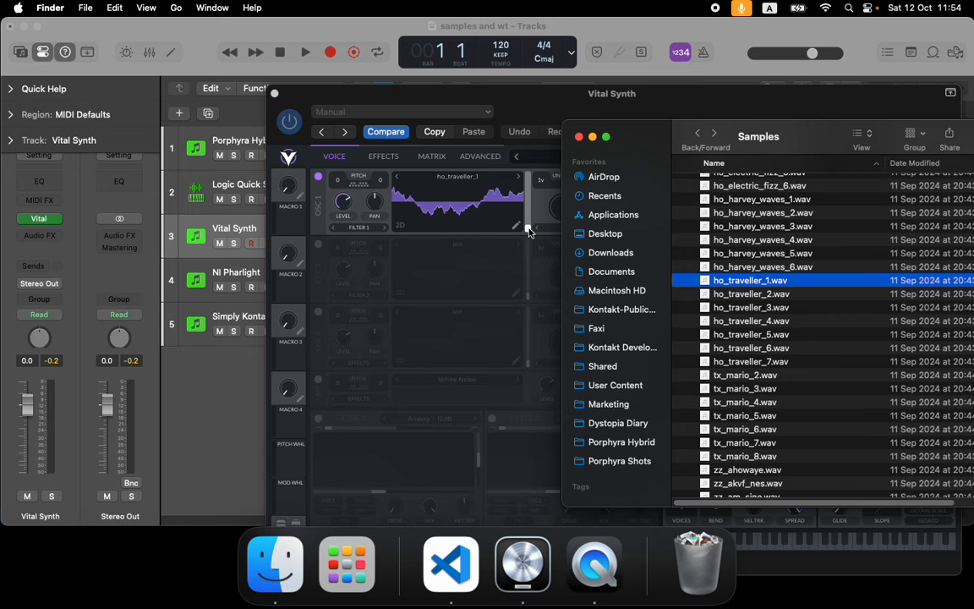
click(533, 206)
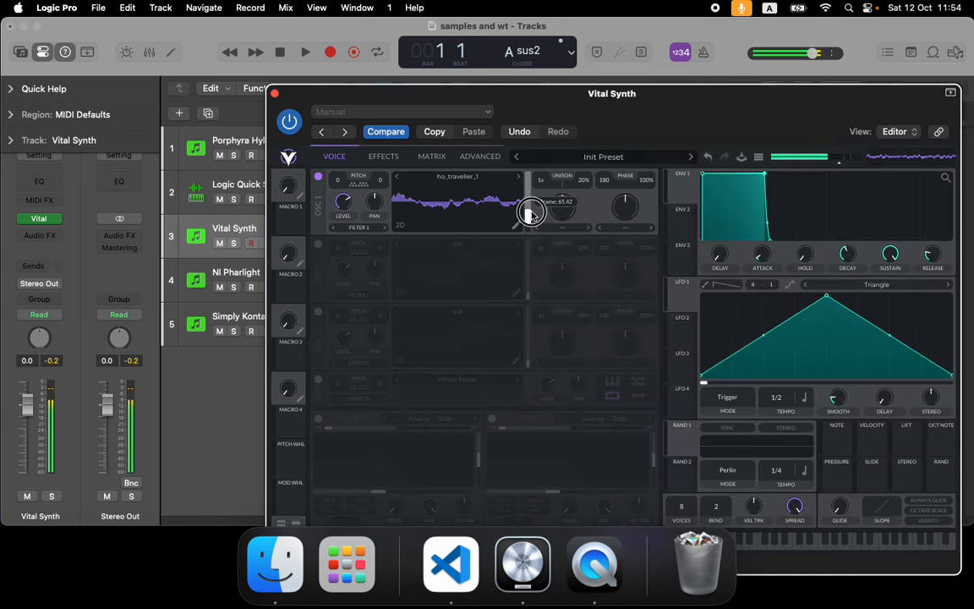
drag(533, 206, 528, 245)
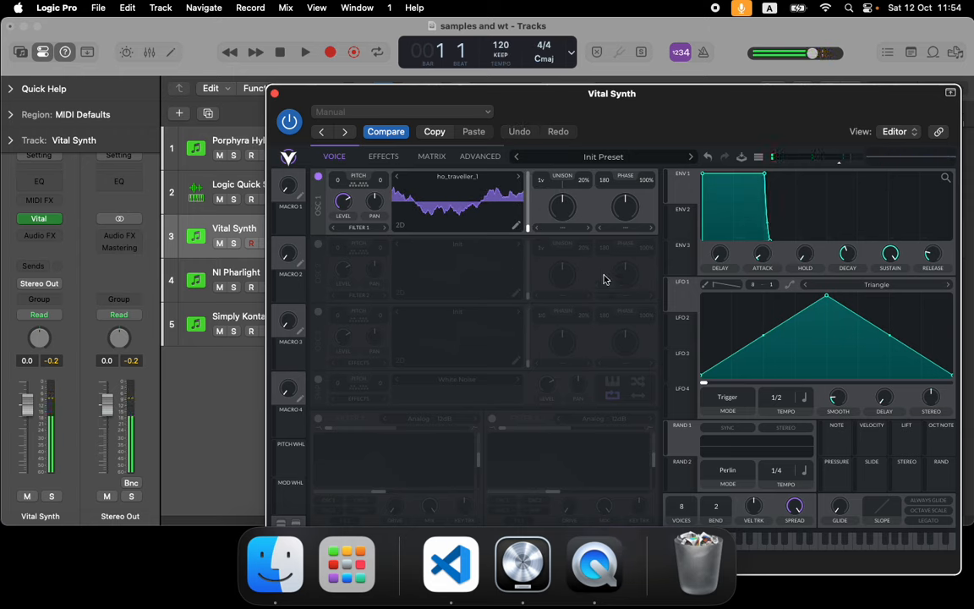
Step: Close the Vital window, open the Kontakt 8 instrument on the NI Pharlight track and reposition its window
click(243, 268)
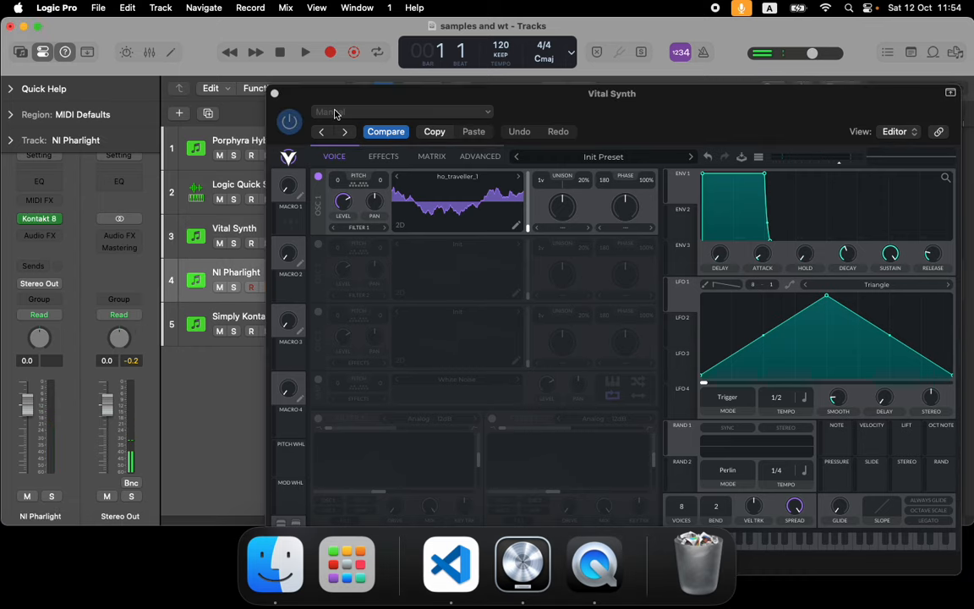
click(275, 94)
click(260, 318)
click(262, 276)
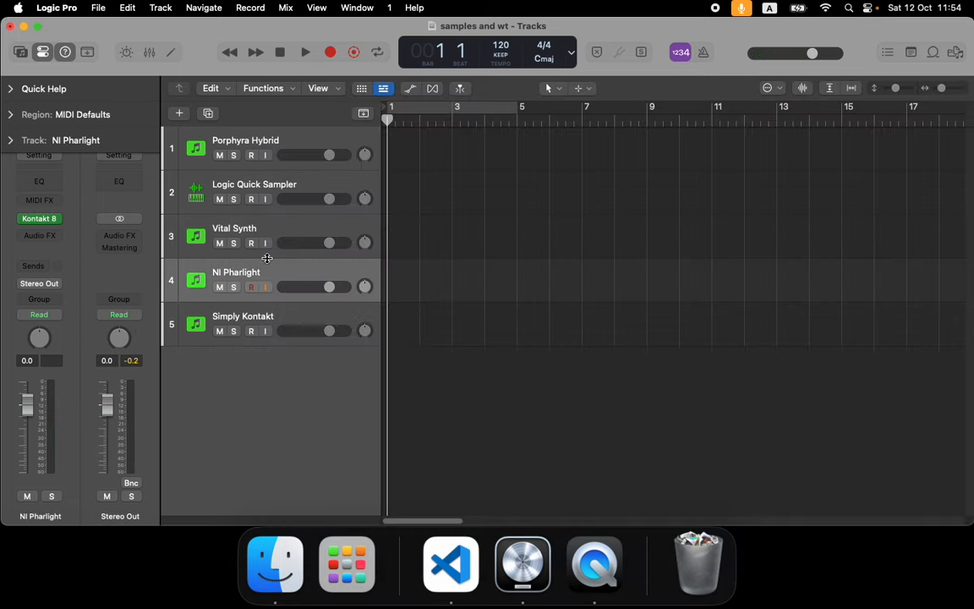
click(40, 219)
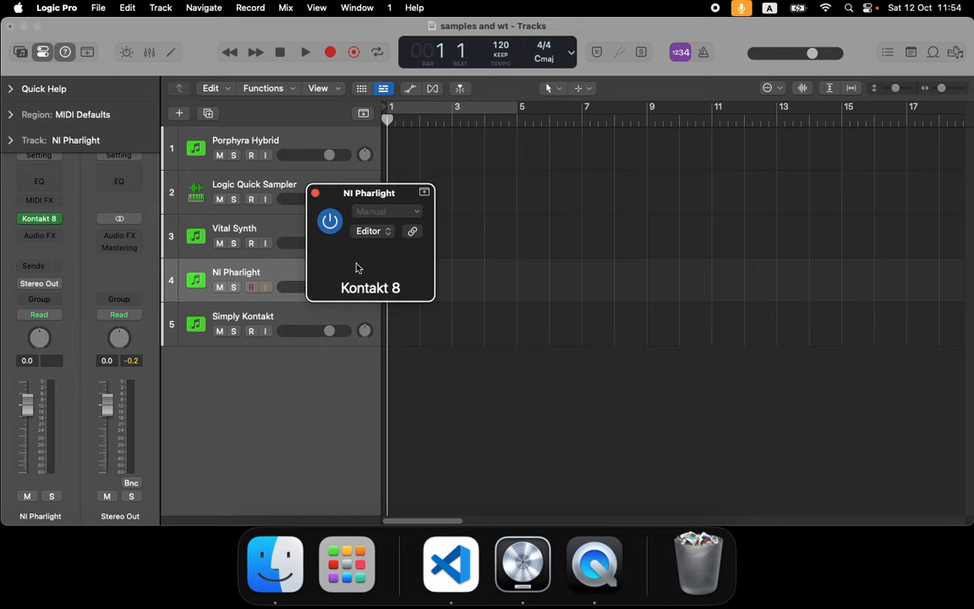
drag(452, 199, 588, 102)
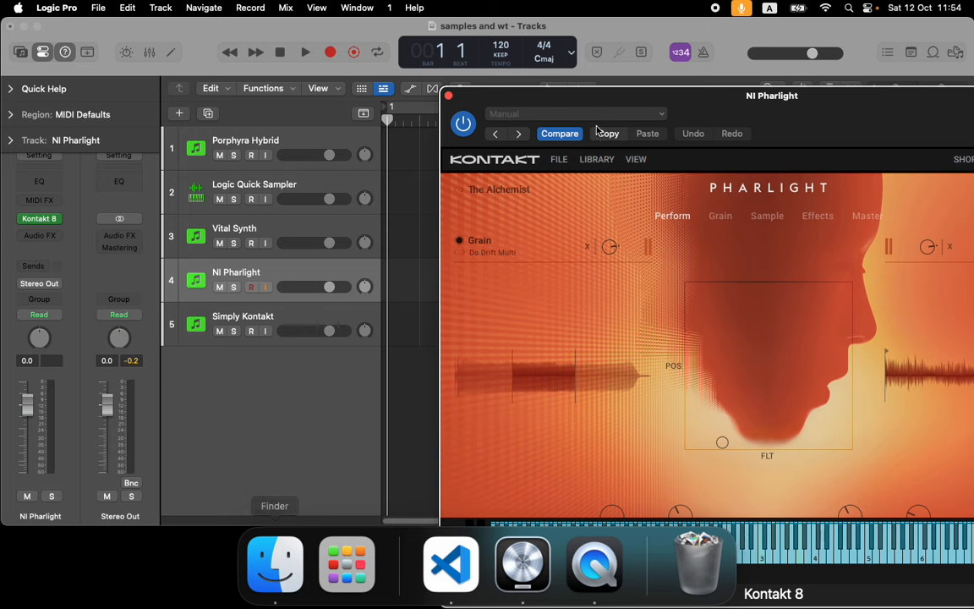
drag(703, 110, 591, 96)
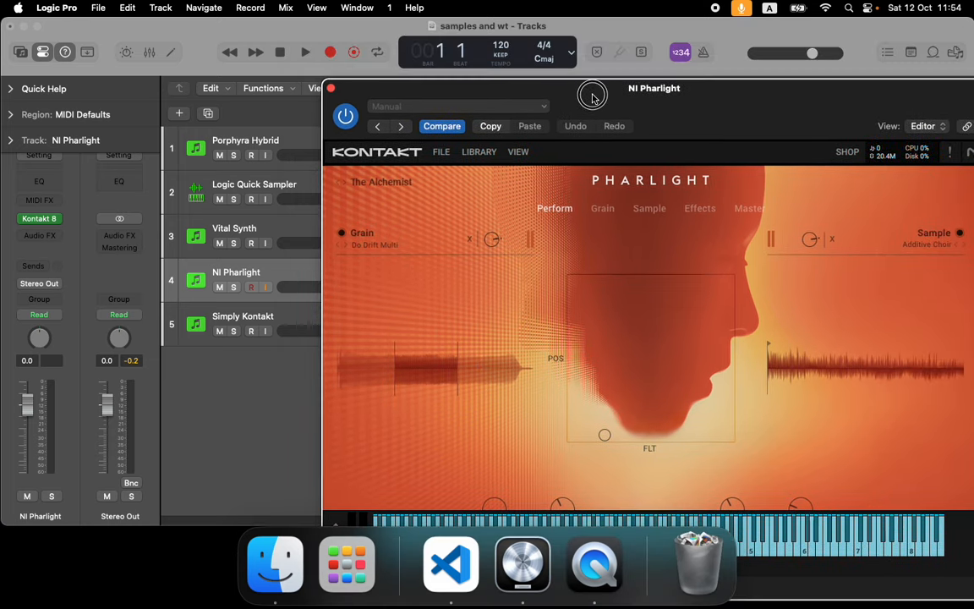
Step: In Finder, go up to the Porphyra Hybrid folder, collapse Wavetables and open the Samples folder nested inside Samples
click(273, 599)
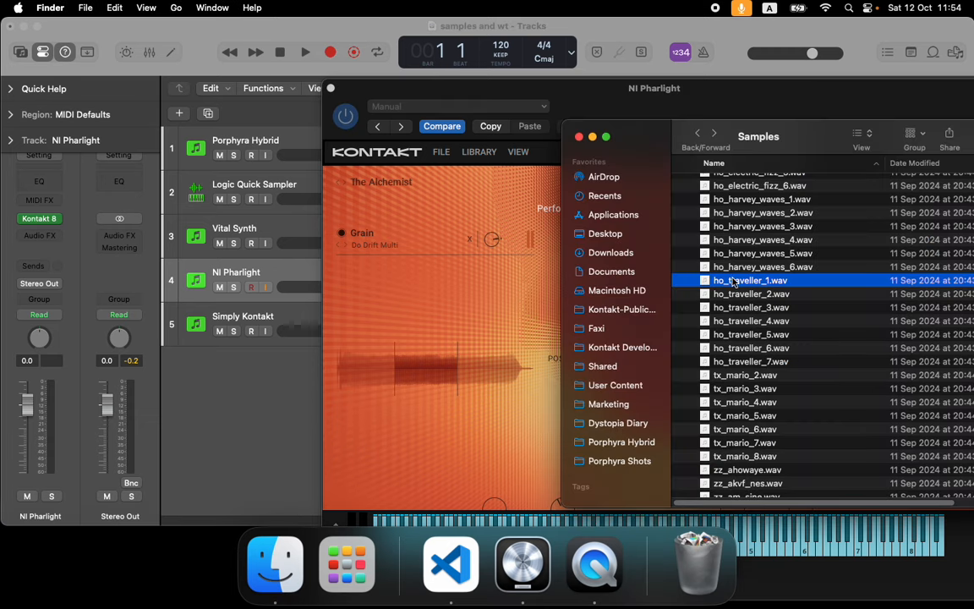
scroll(771, 280, up, 3)
key(super+Up)
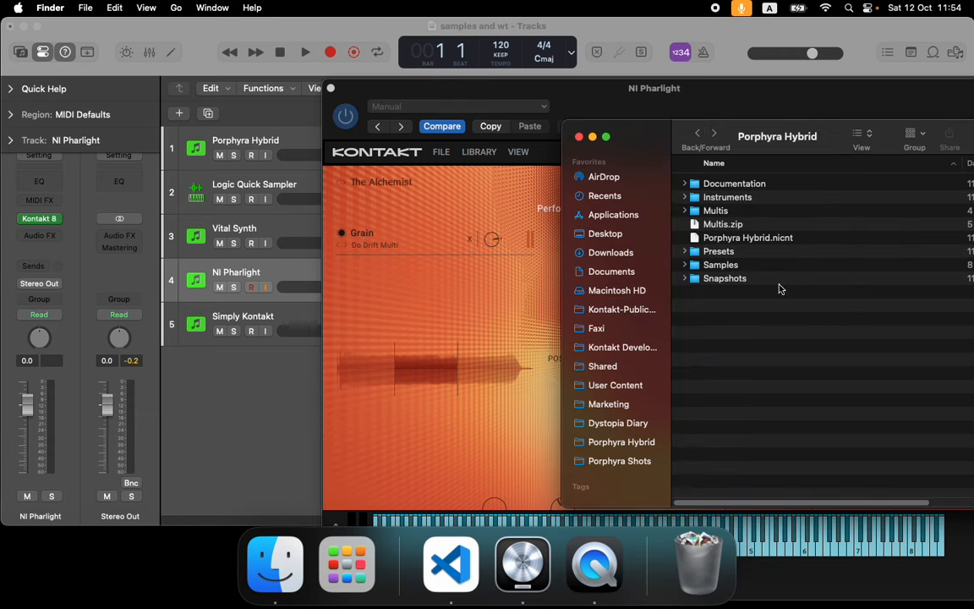
click(686, 266)
scroll(797, 366, down, 10)
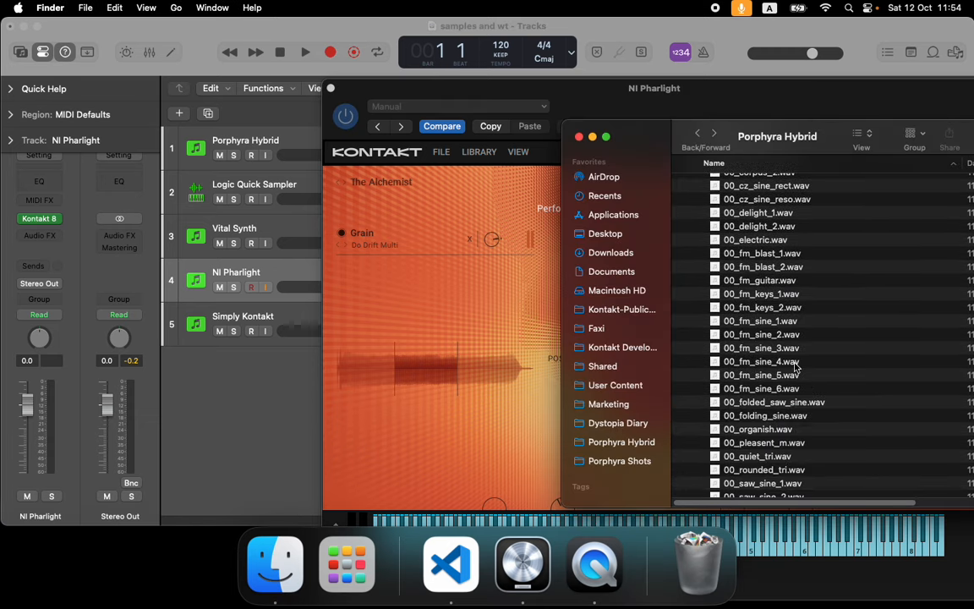
scroll(797, 365, down, 15)
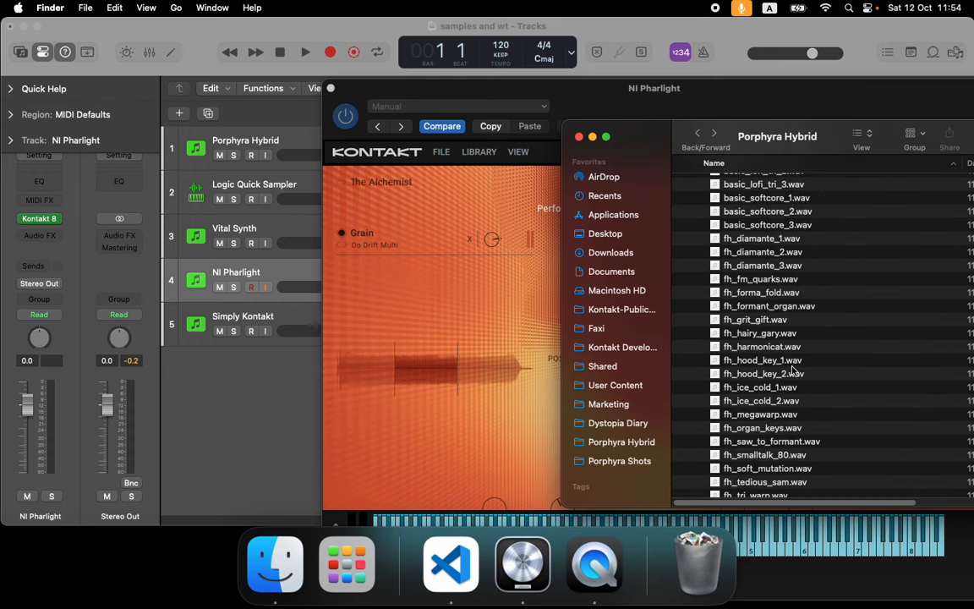
scroll(782, 373, up, 20)
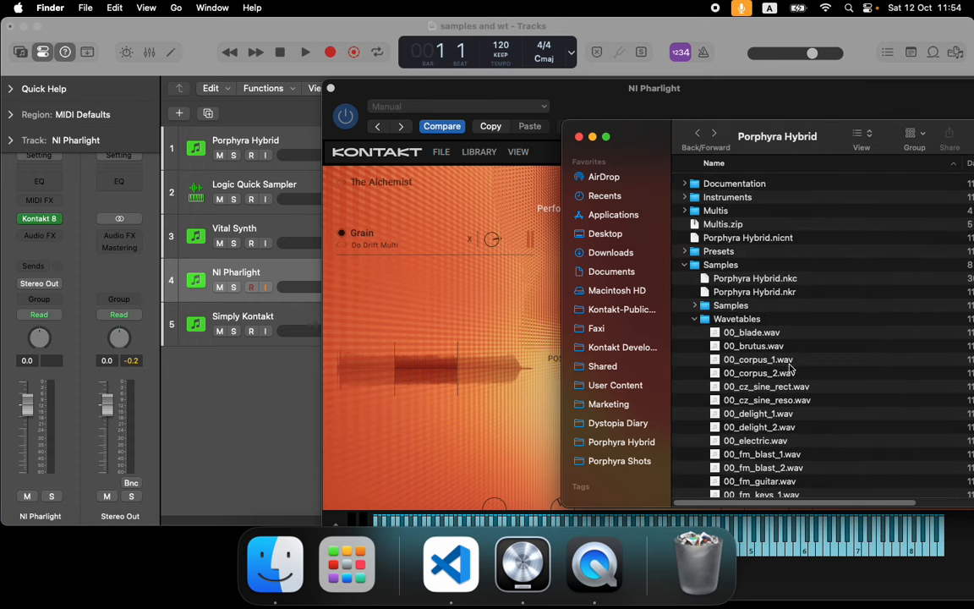
click(695, 319)
click(697, 304)
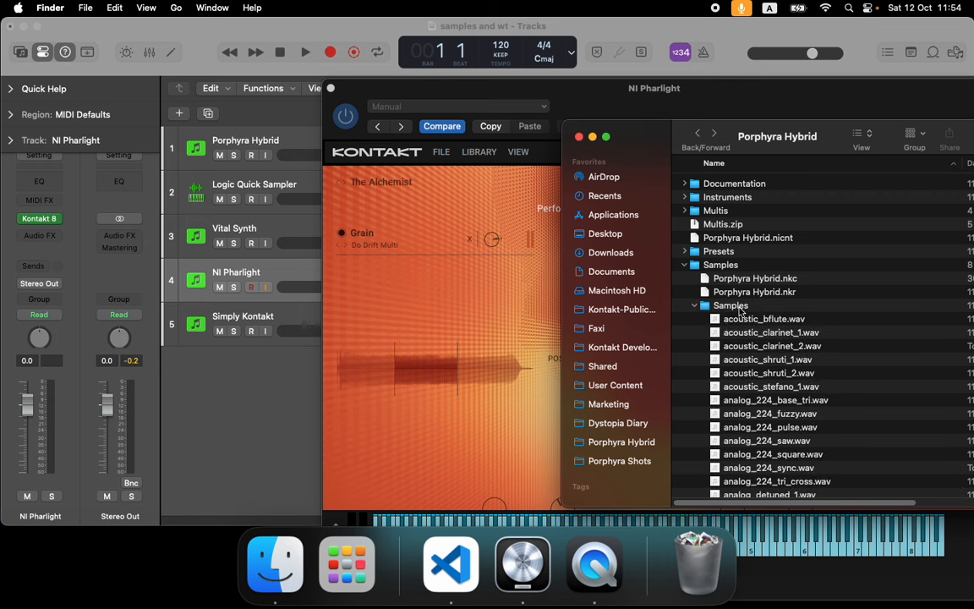
double_click(734, 306)
Step: Load acoustic_bflute.wav into Pharlight's Sample module
click(752, 181)
drag(633, 132, 298, 248)
drag(384, 303, 843, 373)
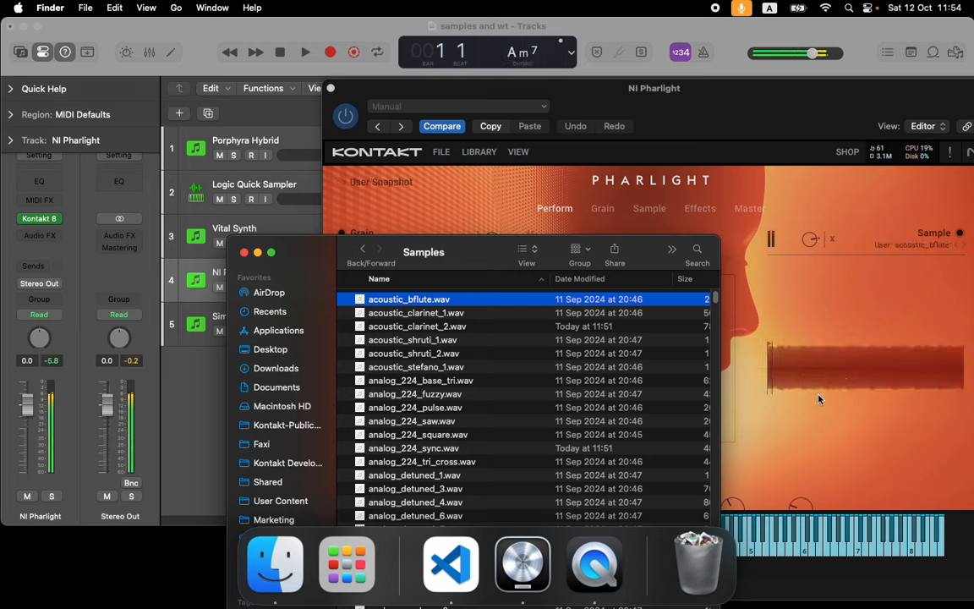
Step: Load atmo_atmospark_1.wav from the Samples folder into Pharlight's Grain module and move the POS/FLT pad handle above and right of centre
drag(472, 248, 799, 228)
click(759, 490)
scroll(765, 489, down, 10)
click(750, 479)
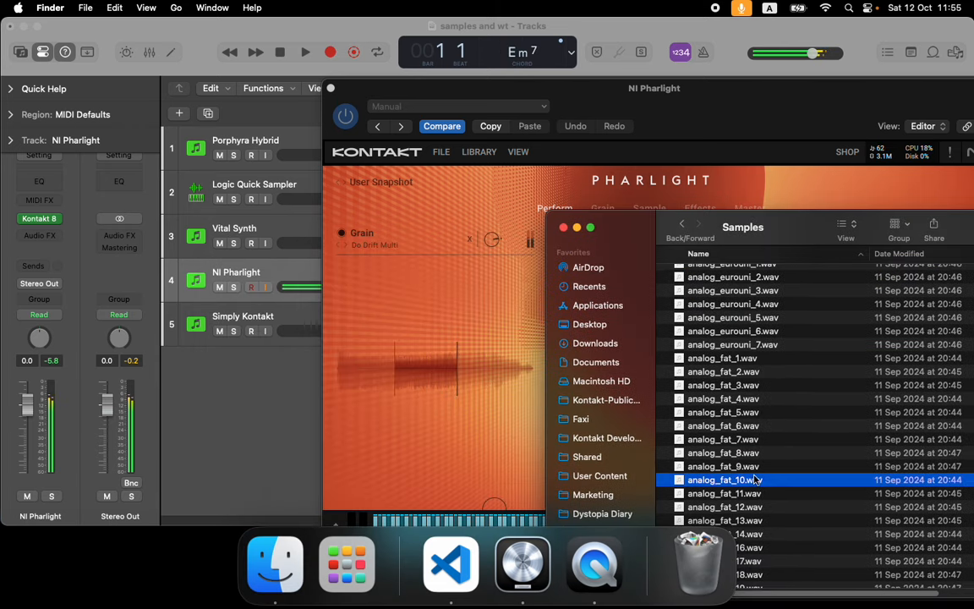
scroll(750, 479, down, 15)
scroll(768, 386, up, 4)
scroll(768, 387, up, 3)
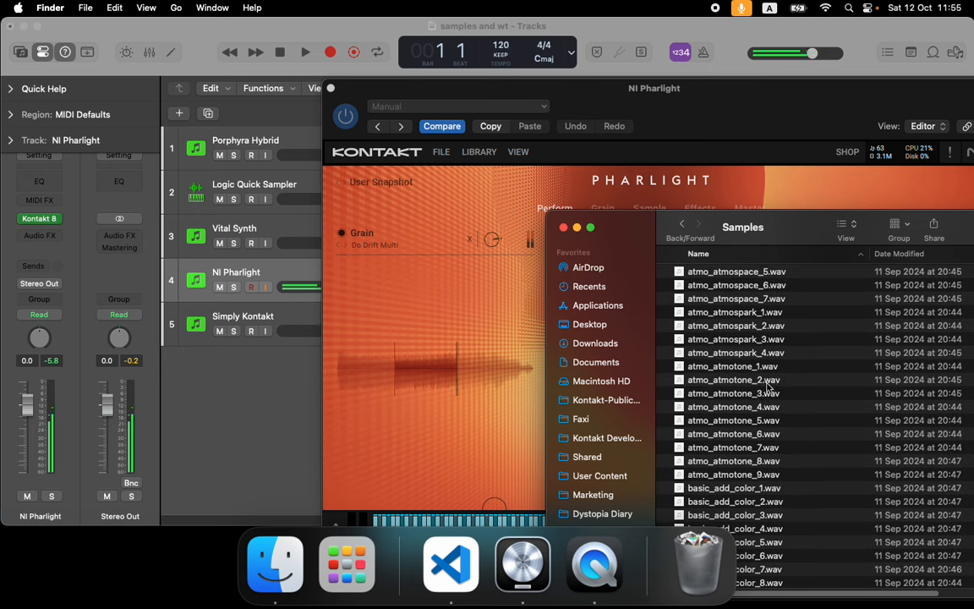
drag(734, 312, 446, 440)
click(464, 426)
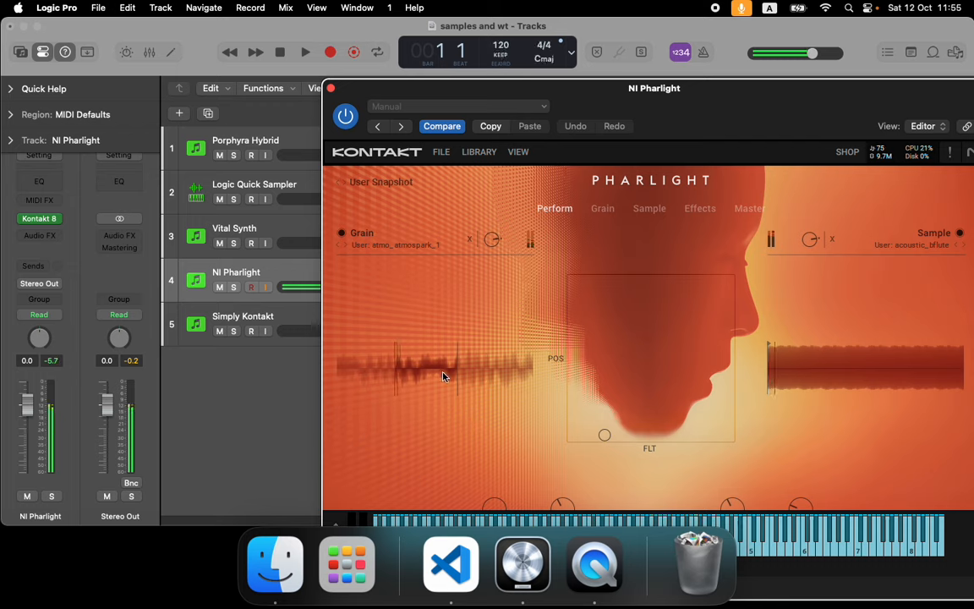
drag(606, 433, 666, 320)
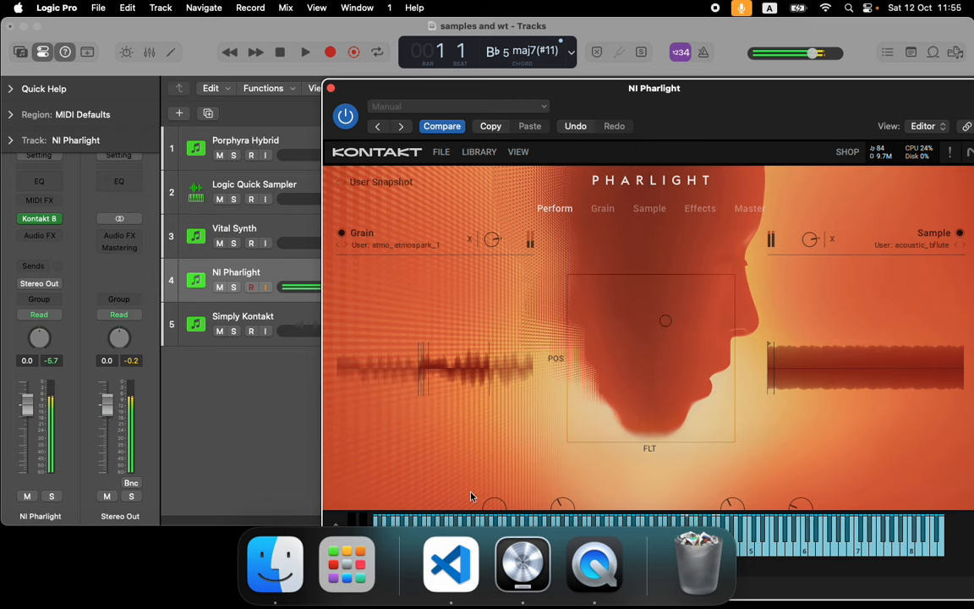
Step: Load atmo_atmotone_7.wav into Pharlight's Sample module and move the POS/FLT pad handle to its upper-right corner
click(274, 563)
drag(745, 224, 324, 141)
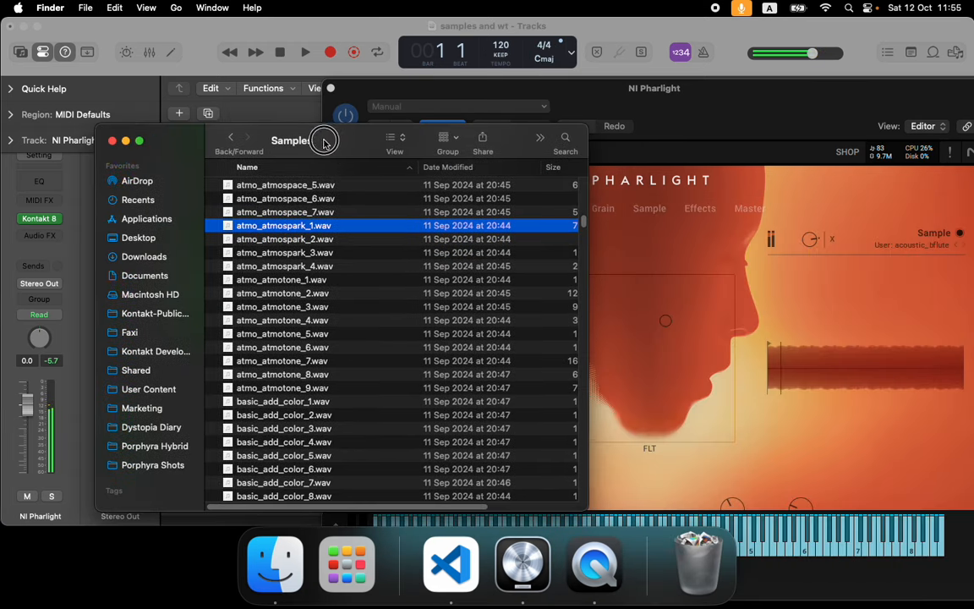
click(298, 252)
click(305, 374)
drag(291, 362, 894, 361)
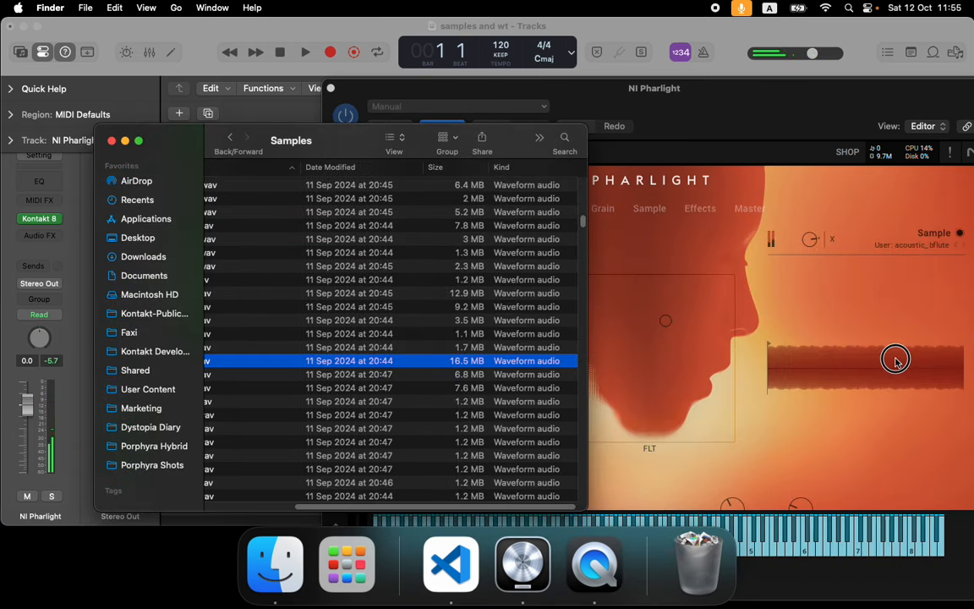
drag(254, 364, 888, 363)
click(784, 287)
drag(665, 320, 740, 283)
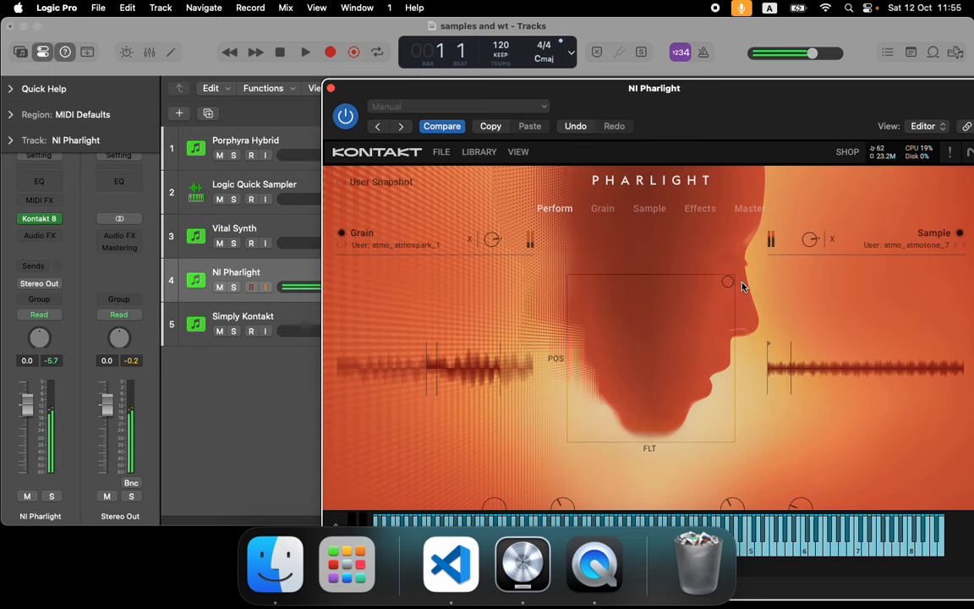
Step: Replace the Pharlight window with the Kontakt 8 instrument of the Simply Kontakt track and hide its side pane
click(275, 318)
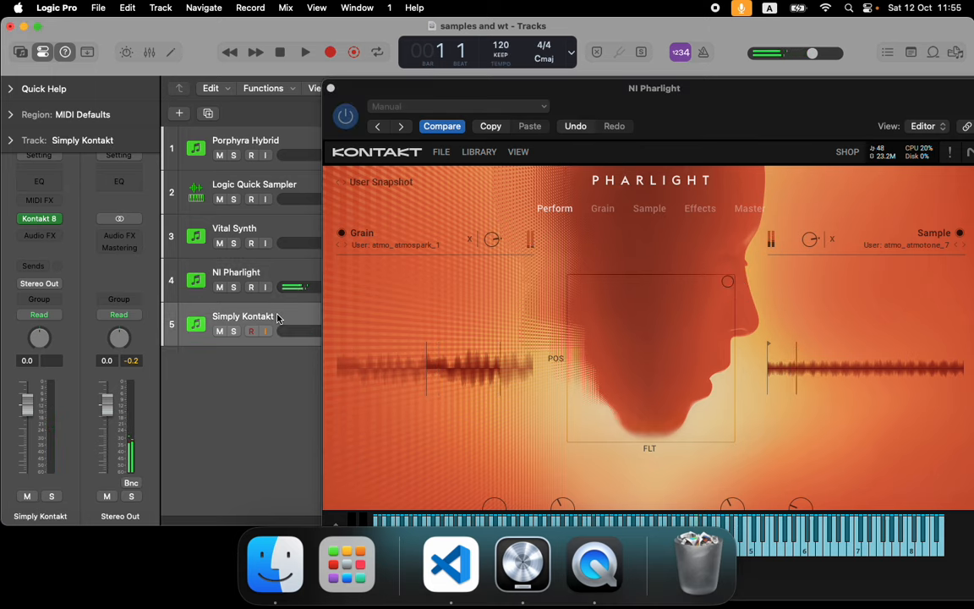
click(327, 87)
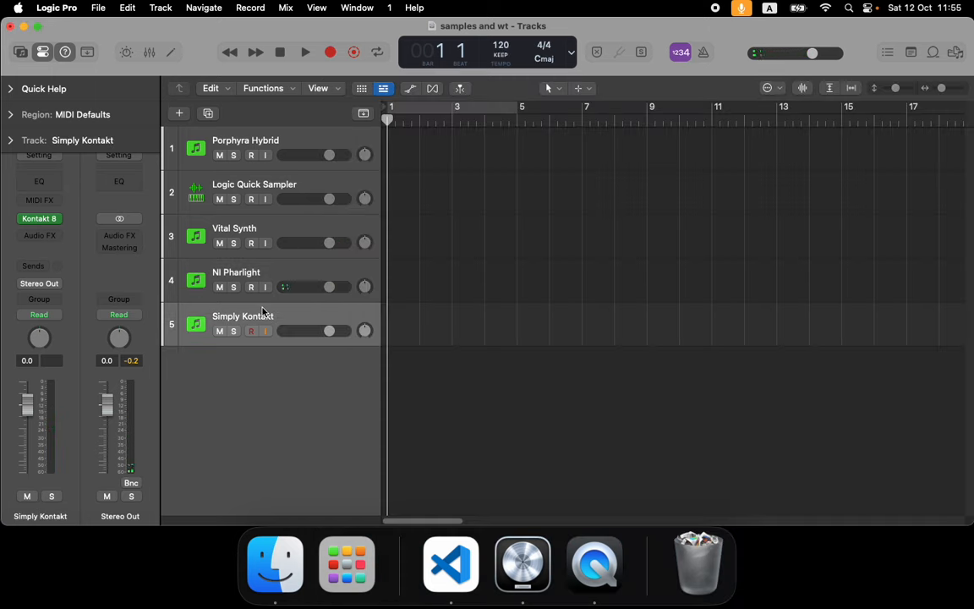
click(40, 220)
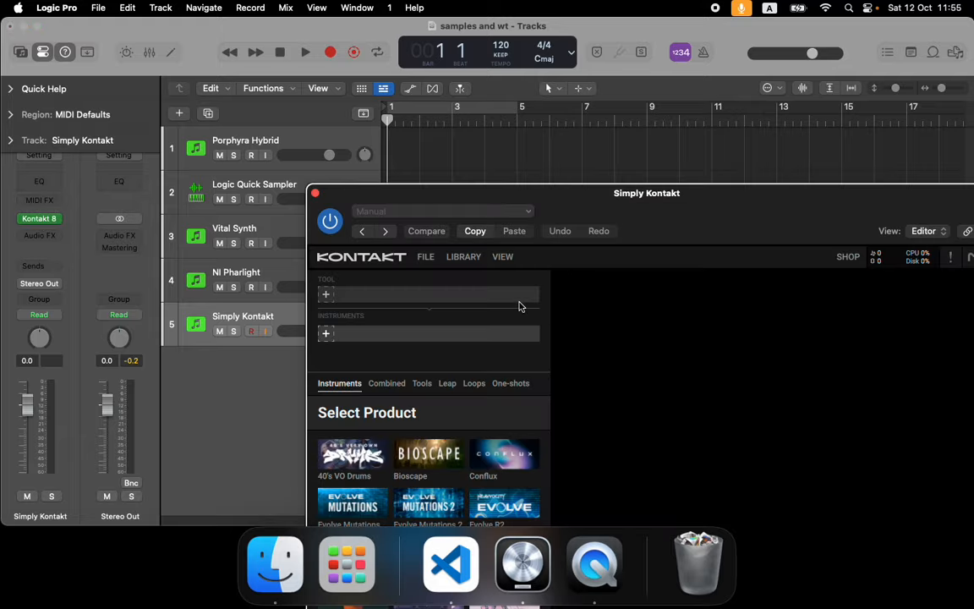
drag(576, 185, 444, 137)
click(364, 209)
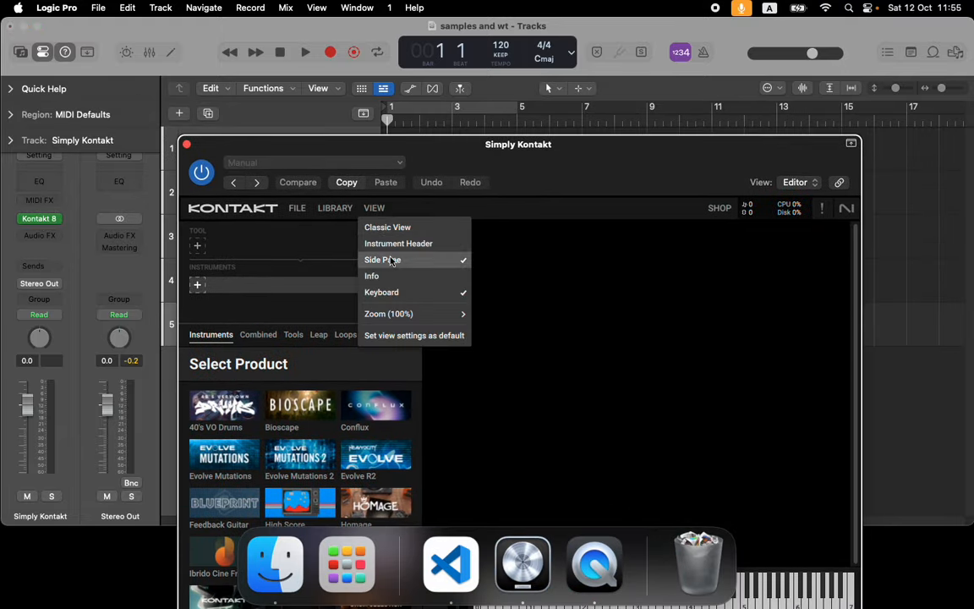
click(379, 256)
Step: Load atmo_atmotone_7.wav from the Samples folder into the empty Kontakt 8 and select its slot in the Leap Custom Kit
click(269, 573)
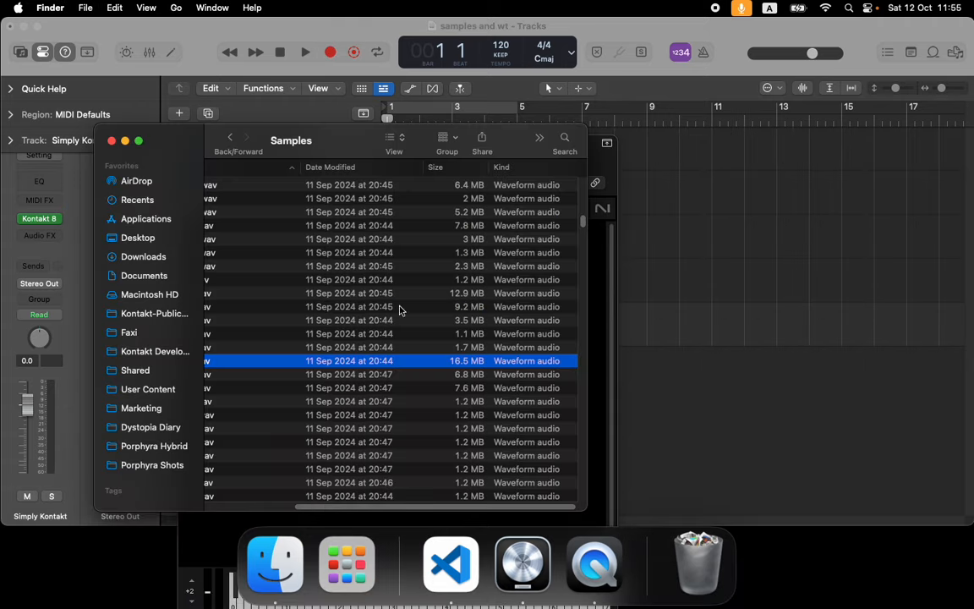
drag(192, 144, 748, 164)
scroll(845, 464, up, 3)
drag(849, 533, 818, 526)
click(818, 526)
scroll(816, 325, up, 10)
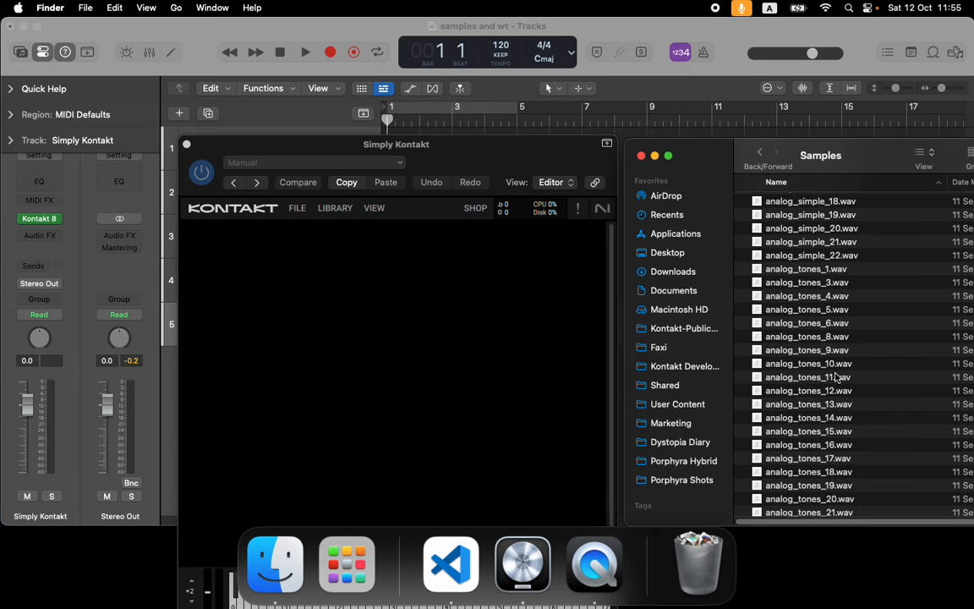
scroll(824, 361, down, 10)
drag(819, 371, 900, 388)
click(816, 316)
drag(815, 316, 403, 321)
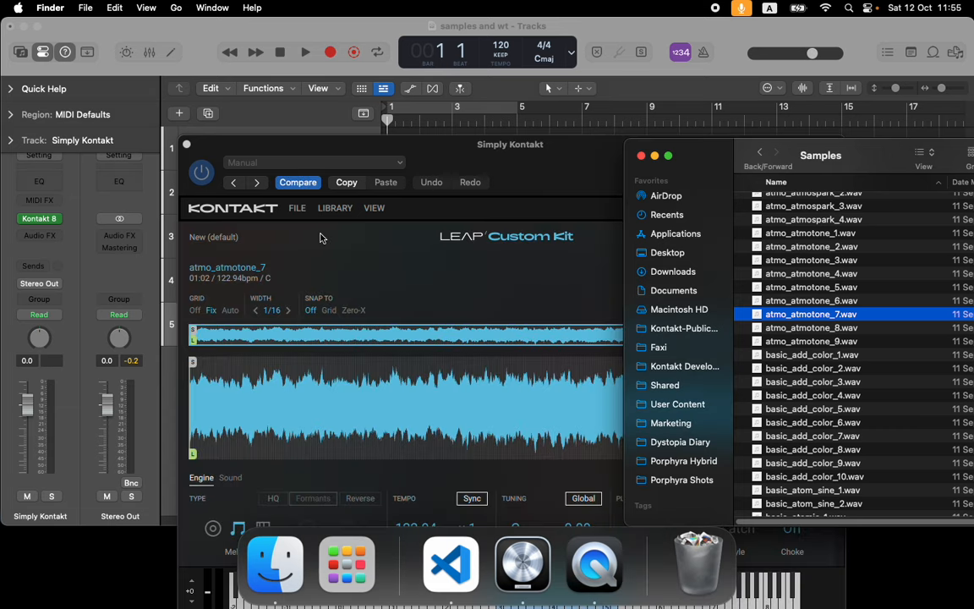
drag(510, 144, 498, 87)
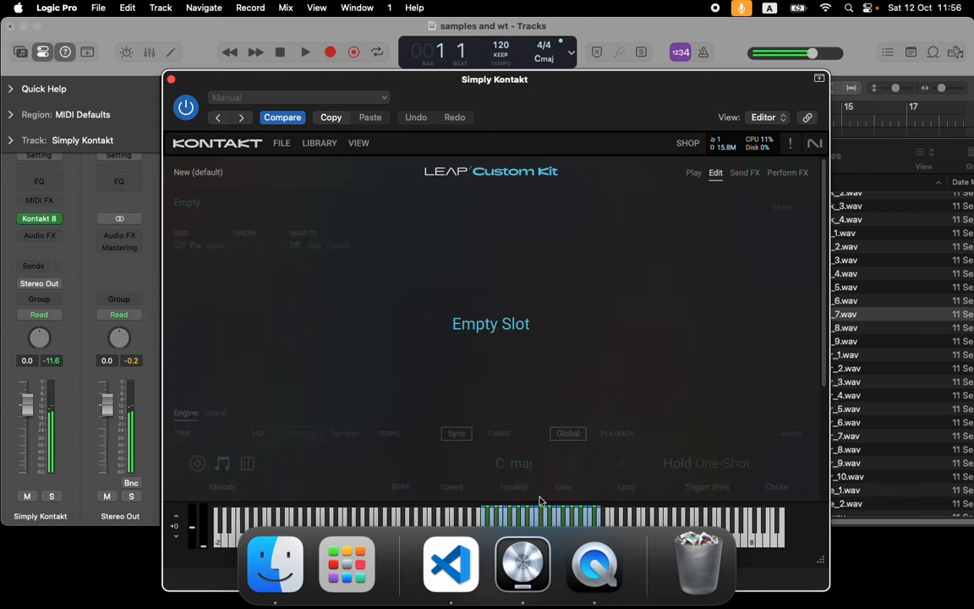
click(485, 520)
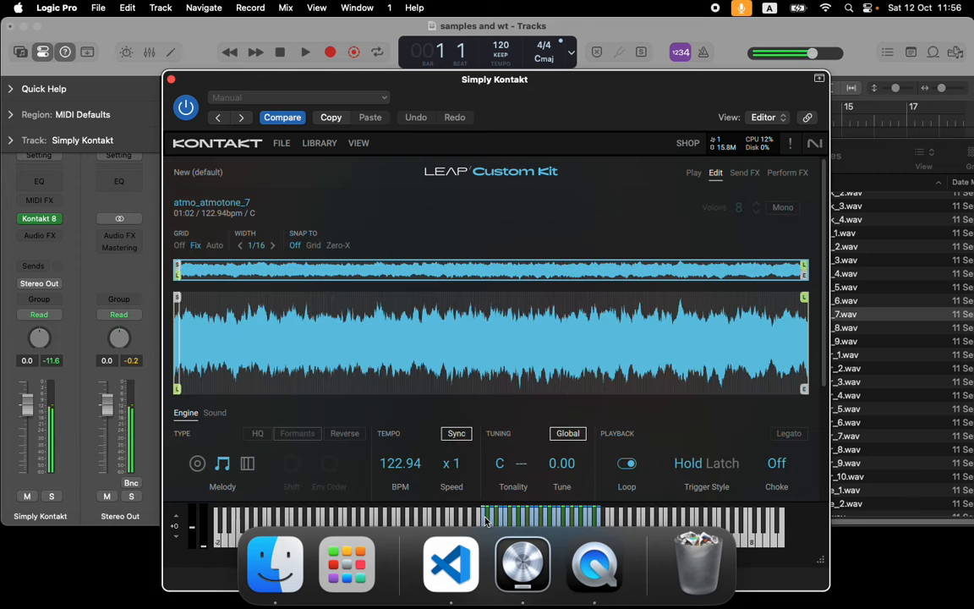
Step: Add basic_add_color_2.wav from the Samples folder to the Leap Custom Kit
click(912, 340)
click(812, 370)
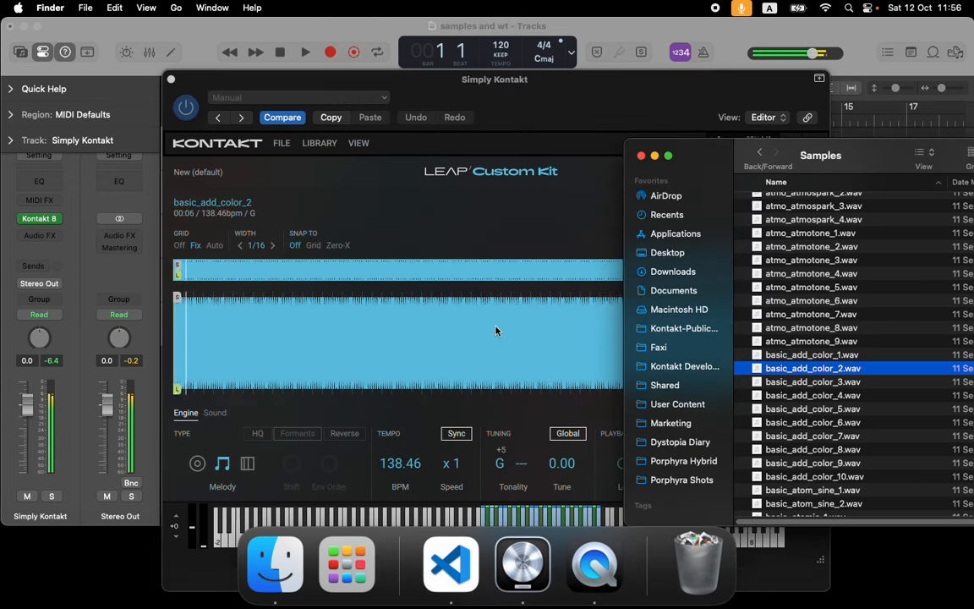
click(344, 169)
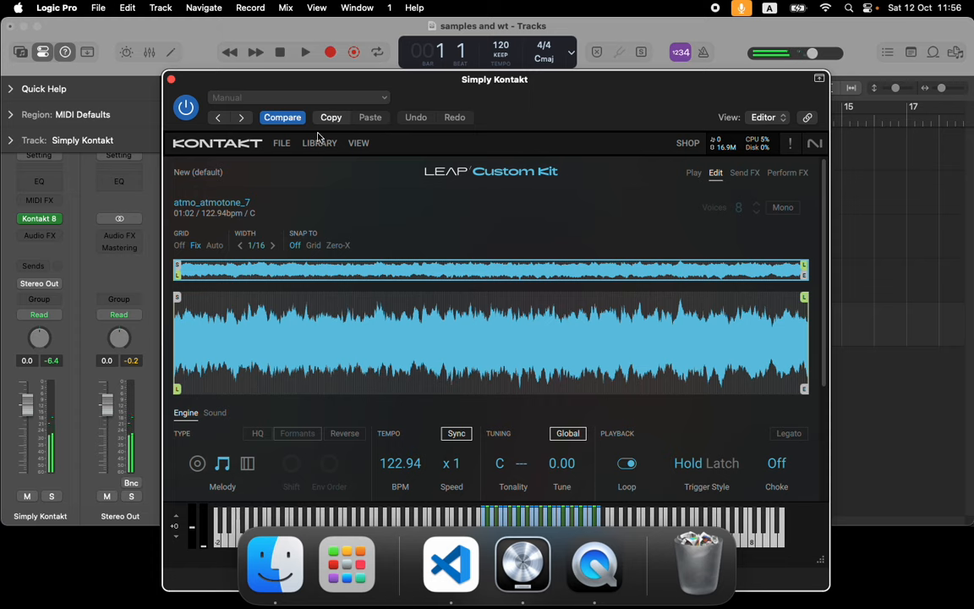
Step: Switch Kontakt 8 to Classic View
click(359, 143)
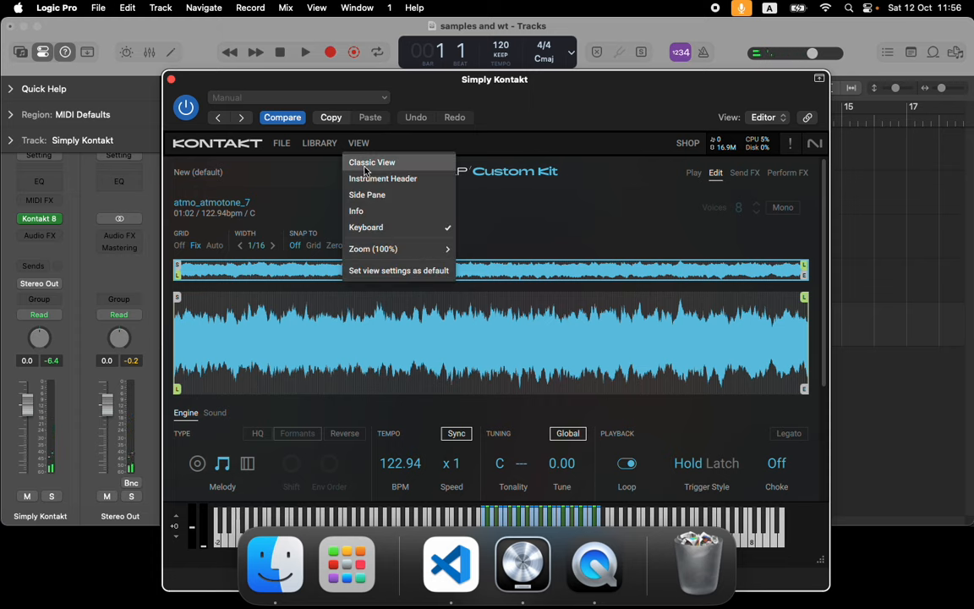
click(359, 161)
click(817, 190)
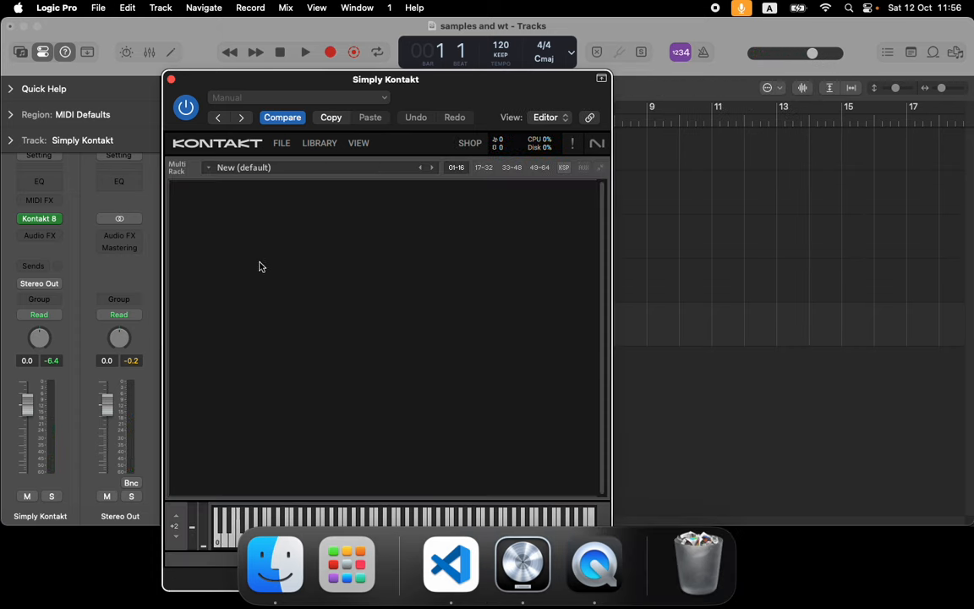
click(184, 192)
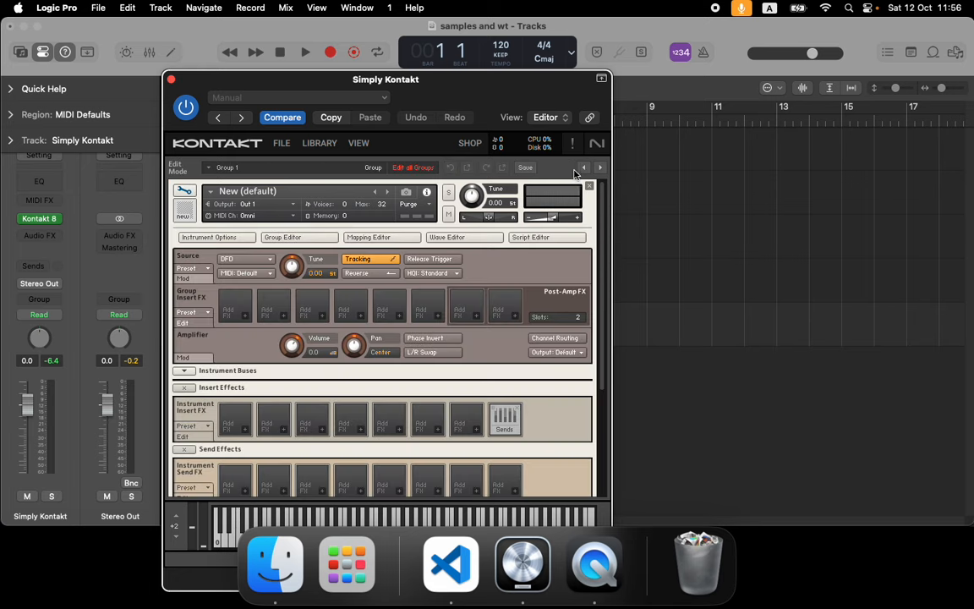
click(378, 238)
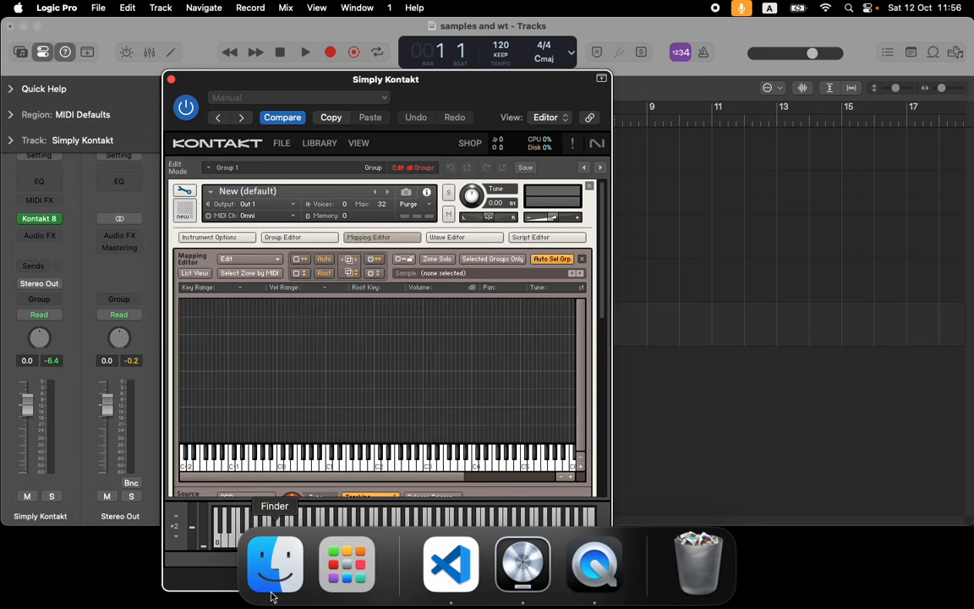
click(274, 563)
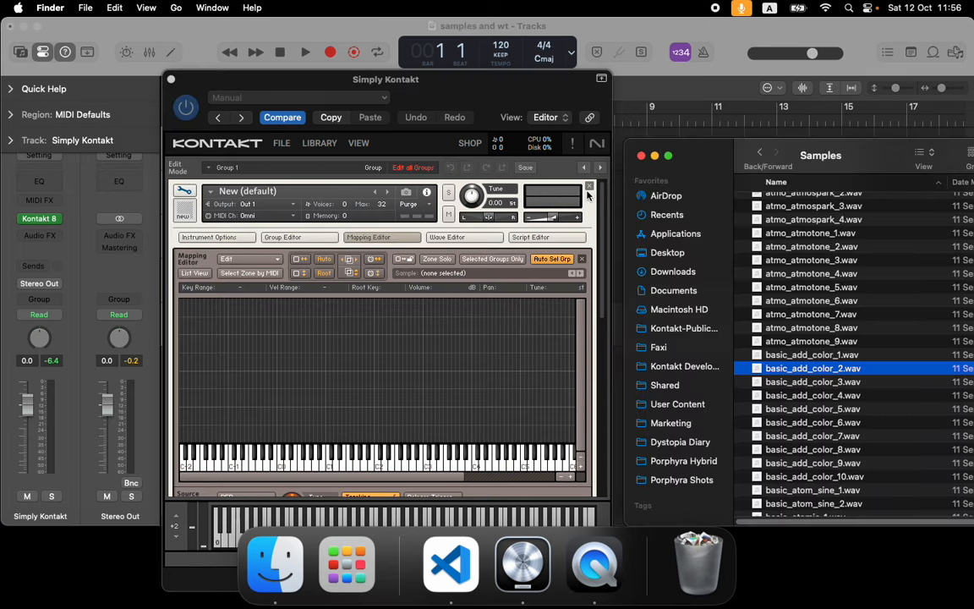
click(589, 187)
Step: Load basic_add_color_2.wav into the empty Kontakt rack as an instrument and enable sample loop 1 in its Wave Editor
click(269, 562)
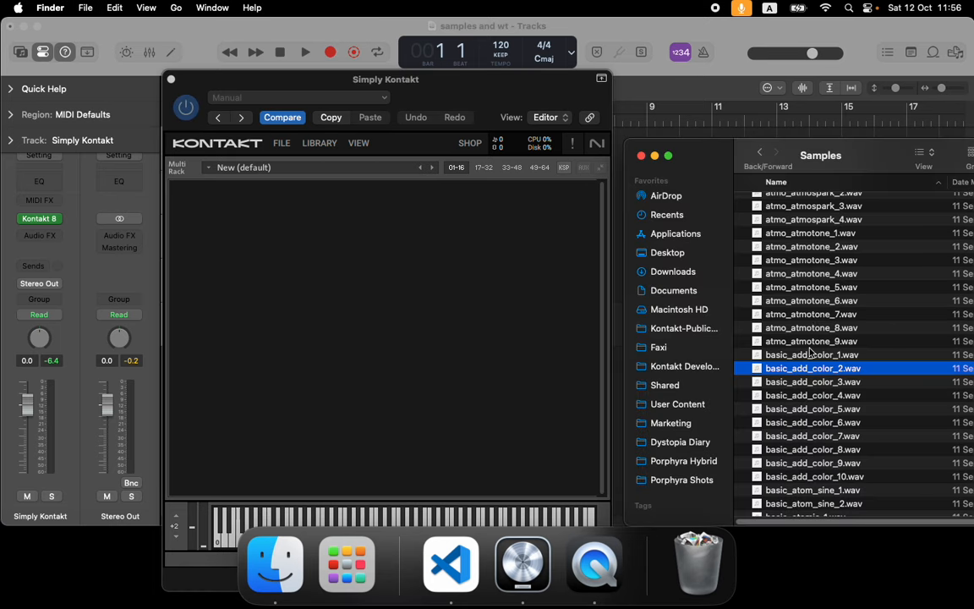
drag(812, 370, 448, 323)
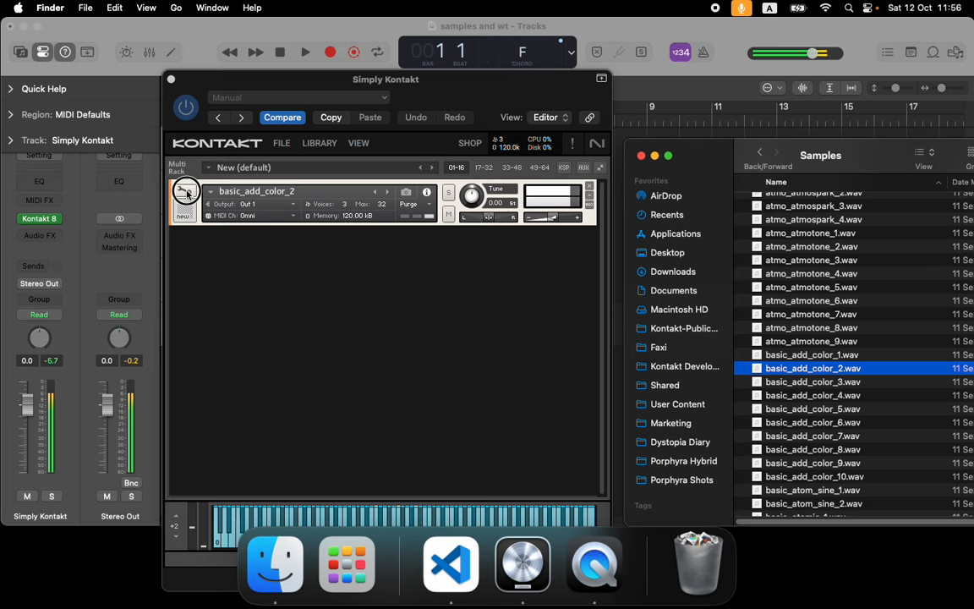
click(187, 193)
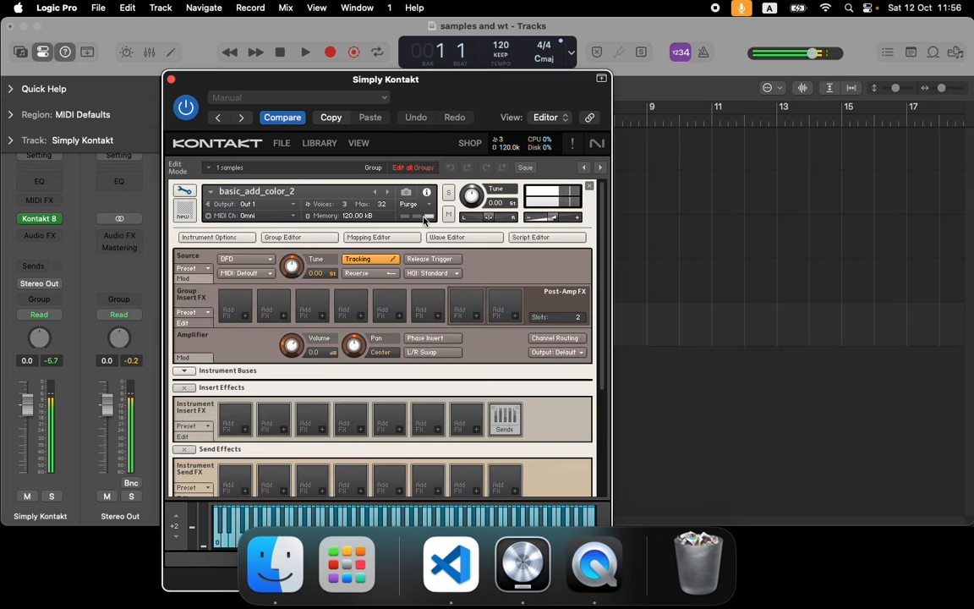
click(464, 238)
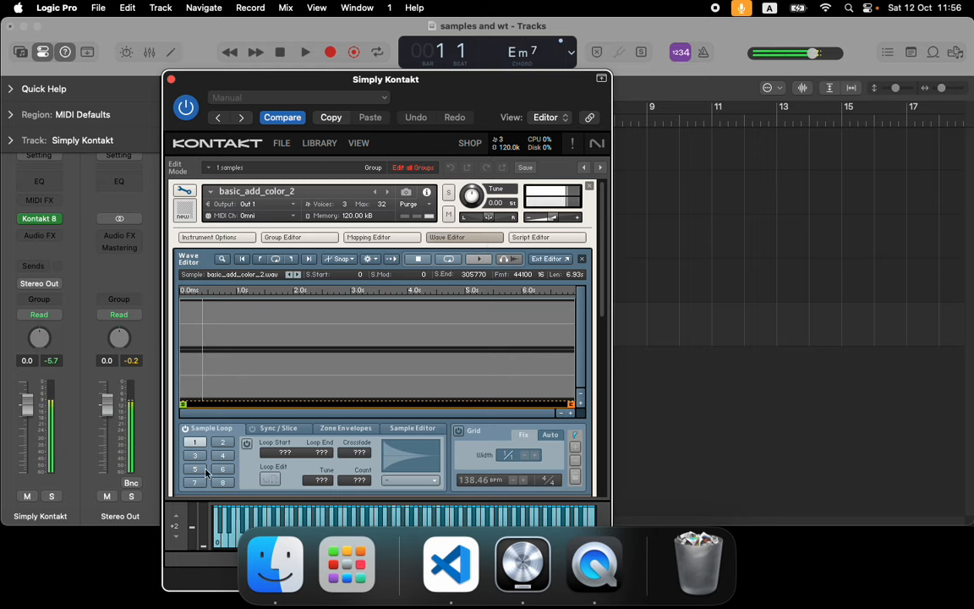
click(195, 443)
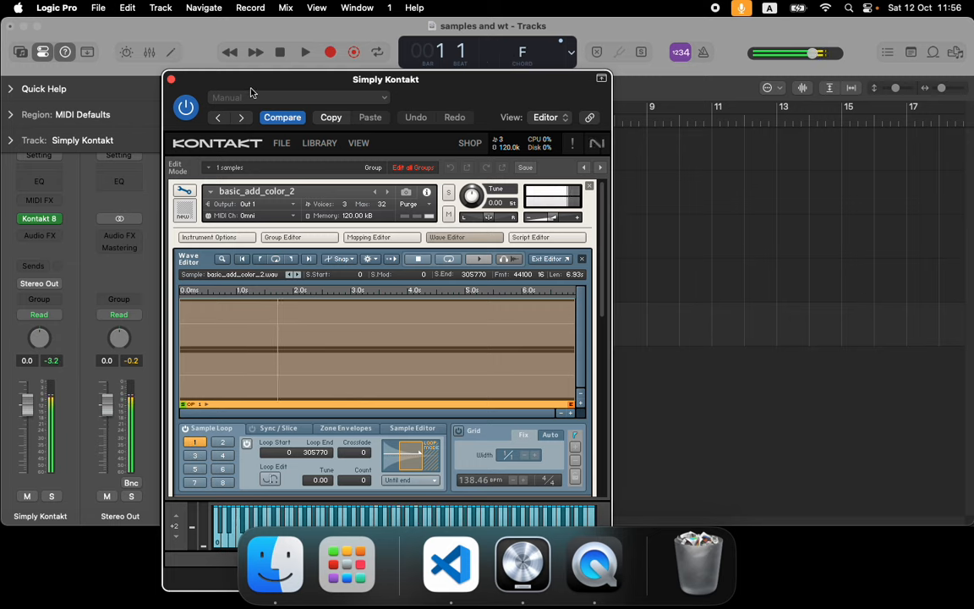
Step: Close the Simply Kontakt window and open the Kontakt 8 instrument on the Porphyra Hybrid track
click(171, 81)
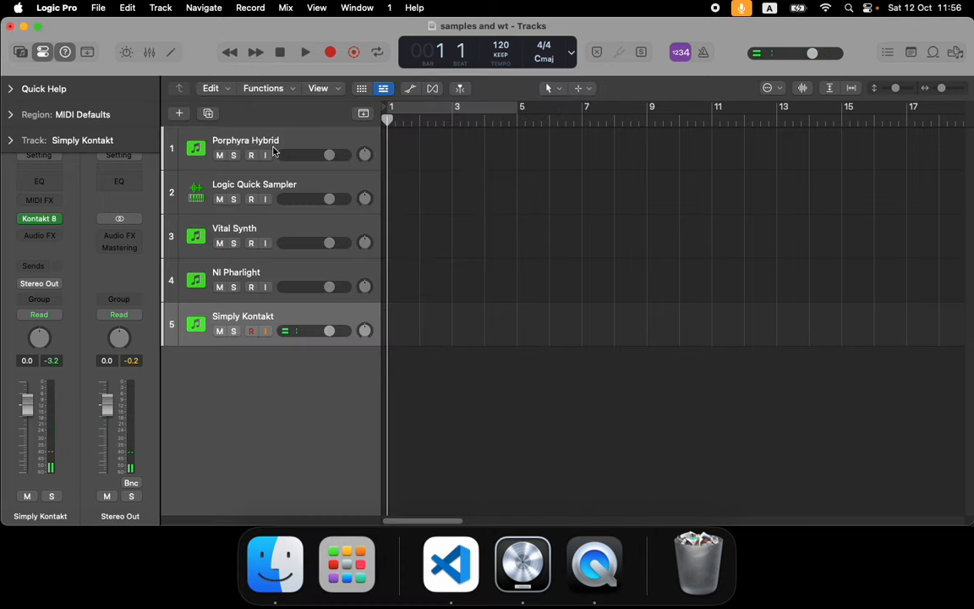
click(274, 141)
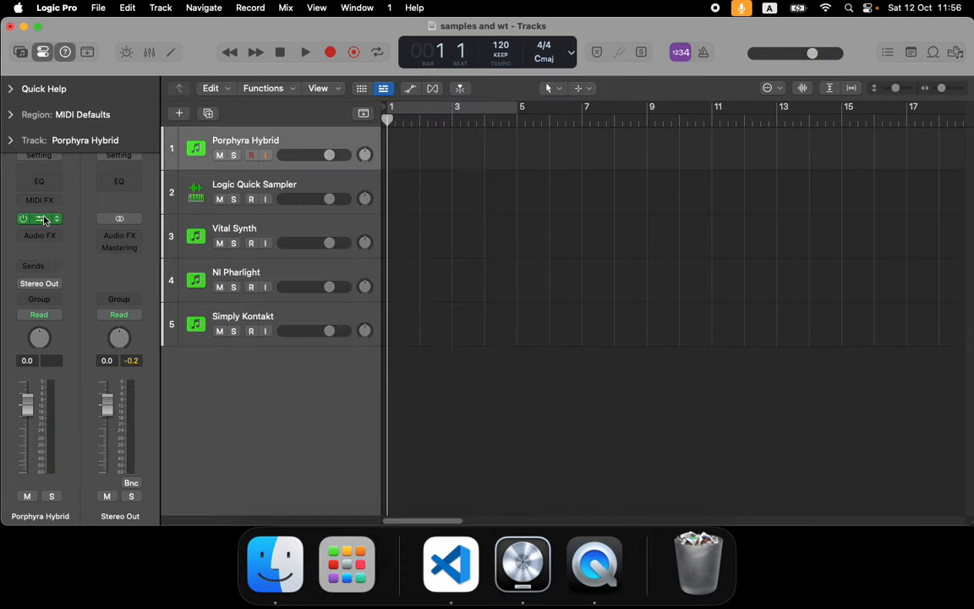
click(44, 220)
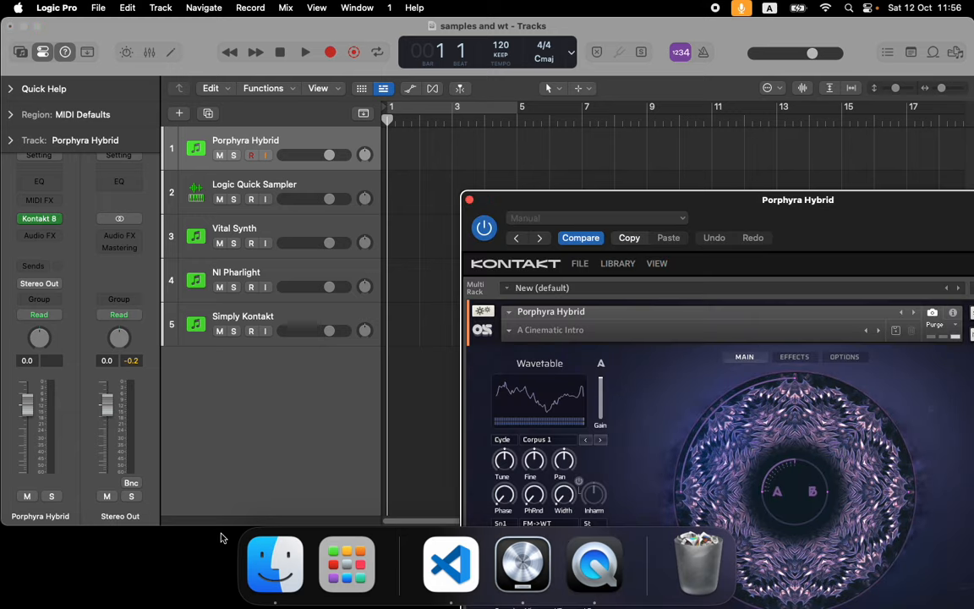
Step: Load basic_add_color_2.wav from the Samples folder into Porphyra Hybrid's Wavetable module A
click(274, 564)
drag(806, 373, 534, 396)
click(590, 361)
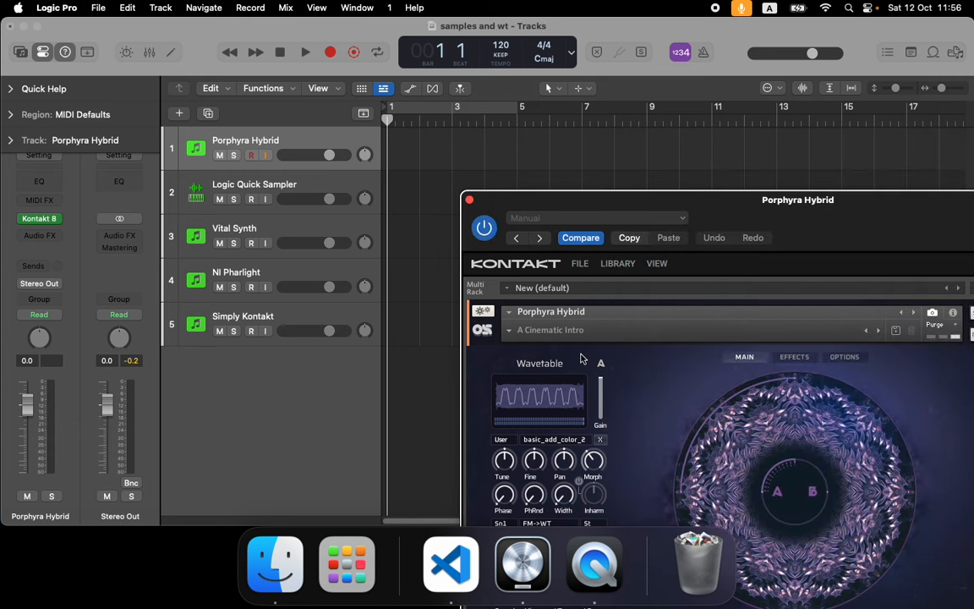
Step: Reposition the Porphyra Hybrid window so it is fully visible and show Kontakt's side pane
drag(572, 199, 347, 27)
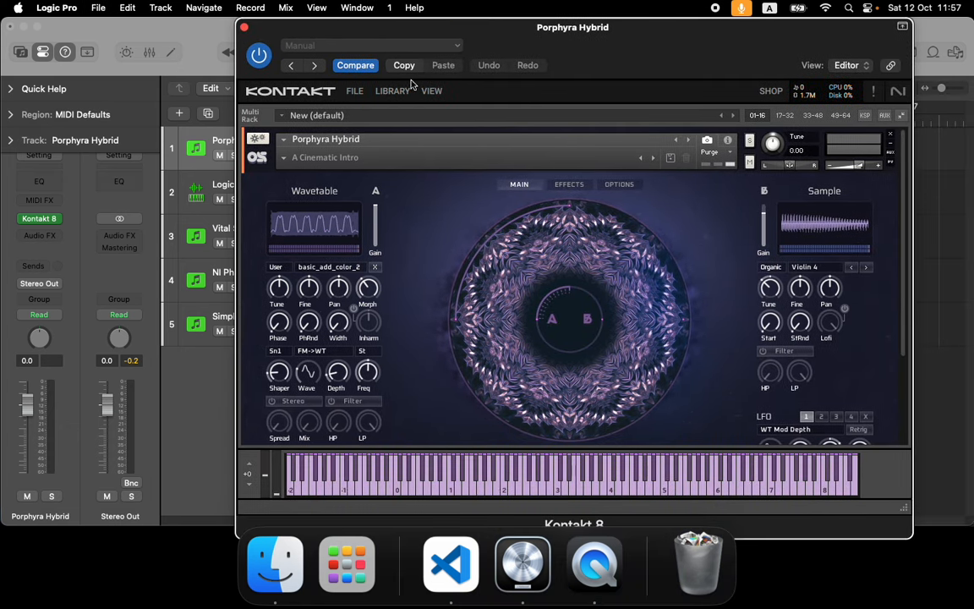
click(433, 90)
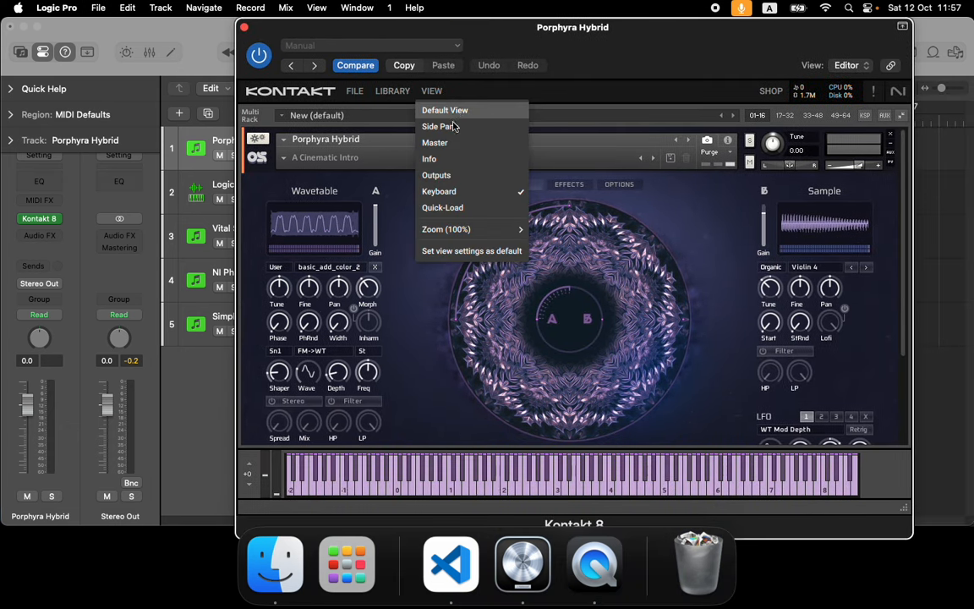
click(454, 119)
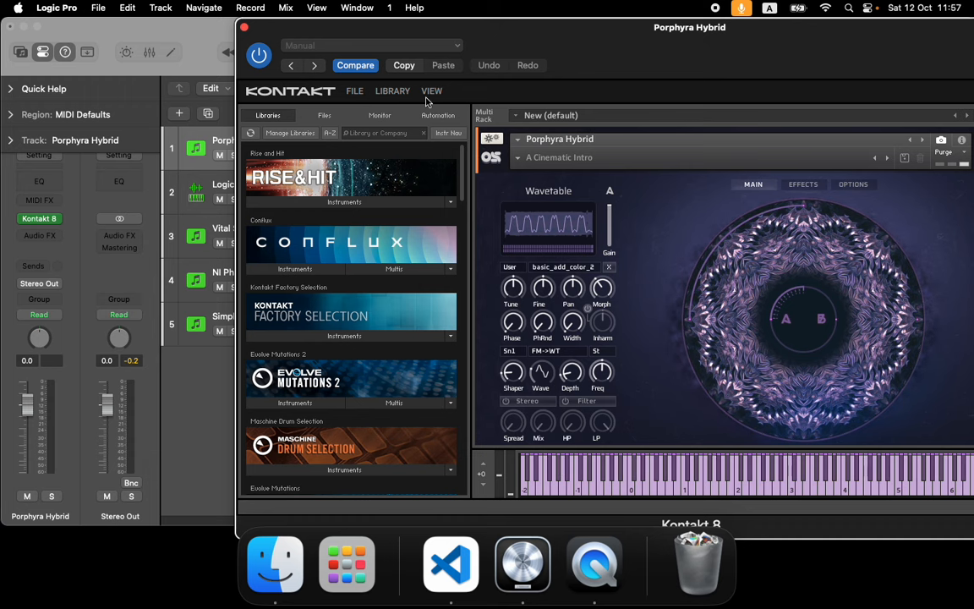
Step: Switch Kontakt from the rack view to the view with the Porphyra content browser and move the window to reveal Sample module B
click(432, 91)
click(436, 111)
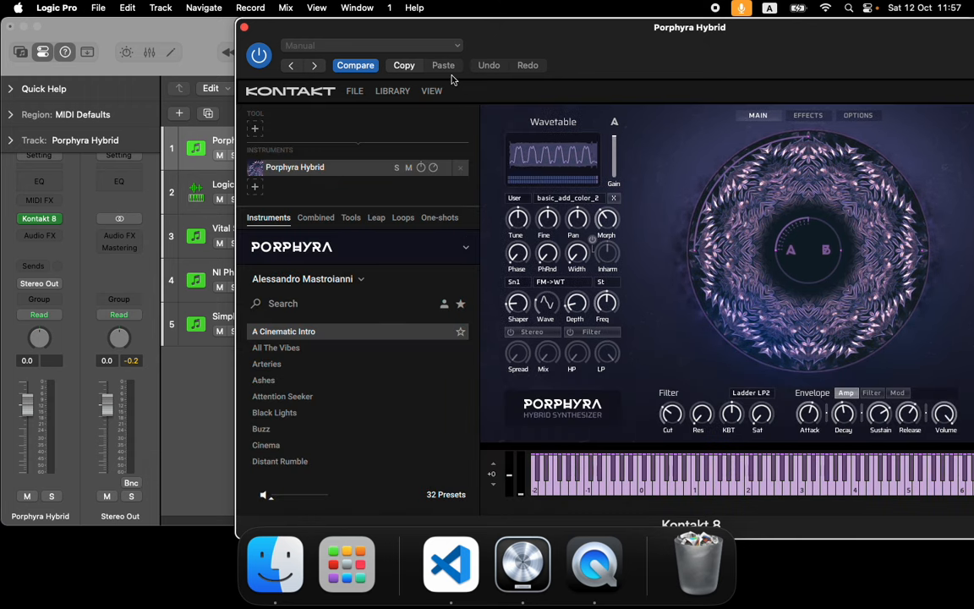
drag(540, 29, 421, 34)
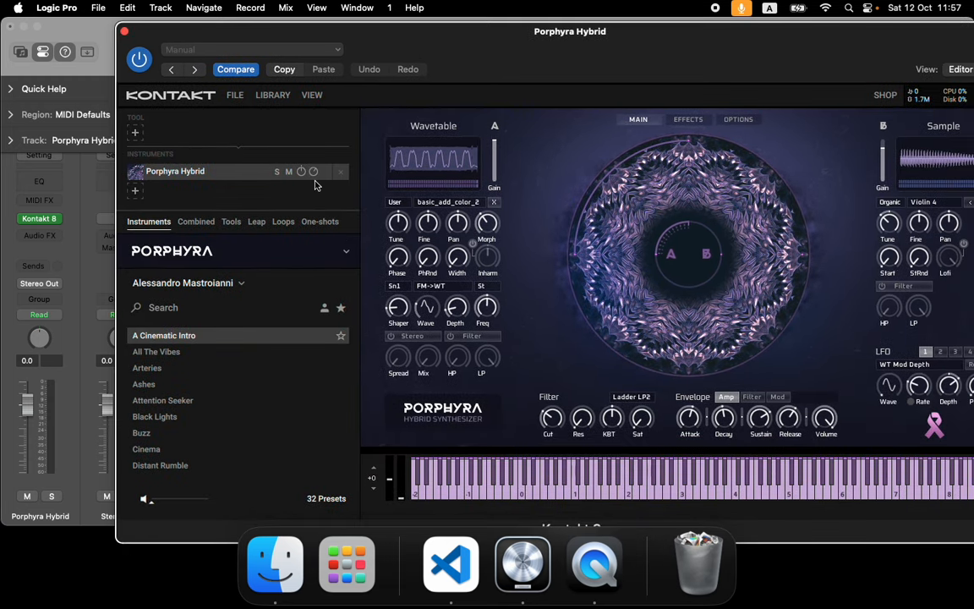
Step: Show the Porphyra library's loops in the browser and look through the list of WAV files
click(281, 222)
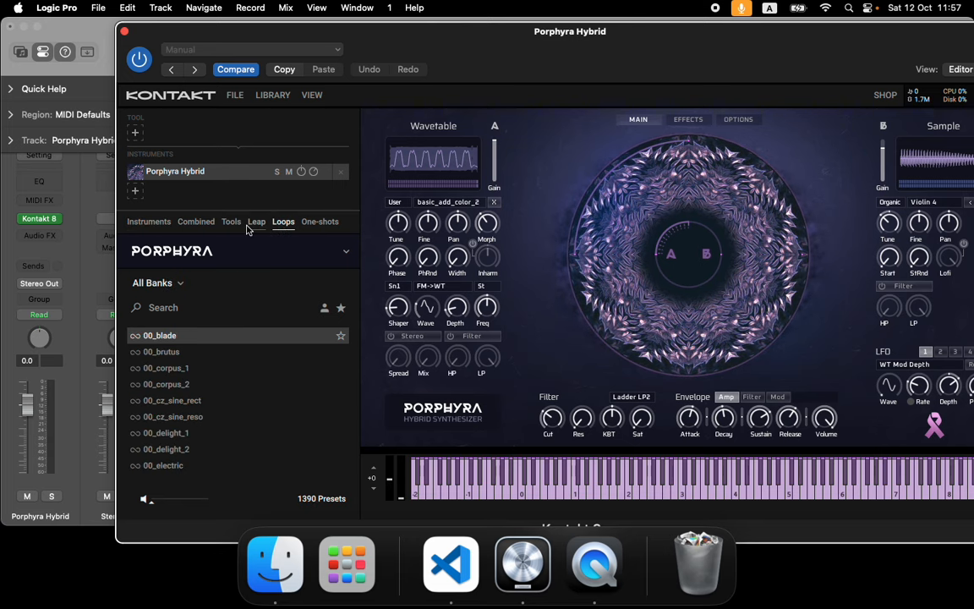
click(142, 224)
click(279, 223)
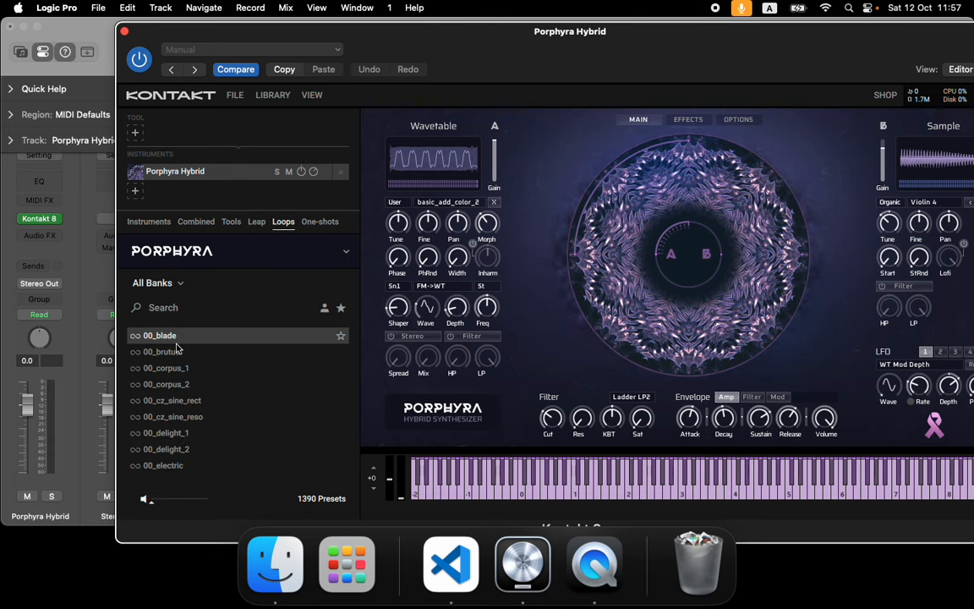
scroll(245, 373, down, 10)
drag(355, 342, 346, 409)
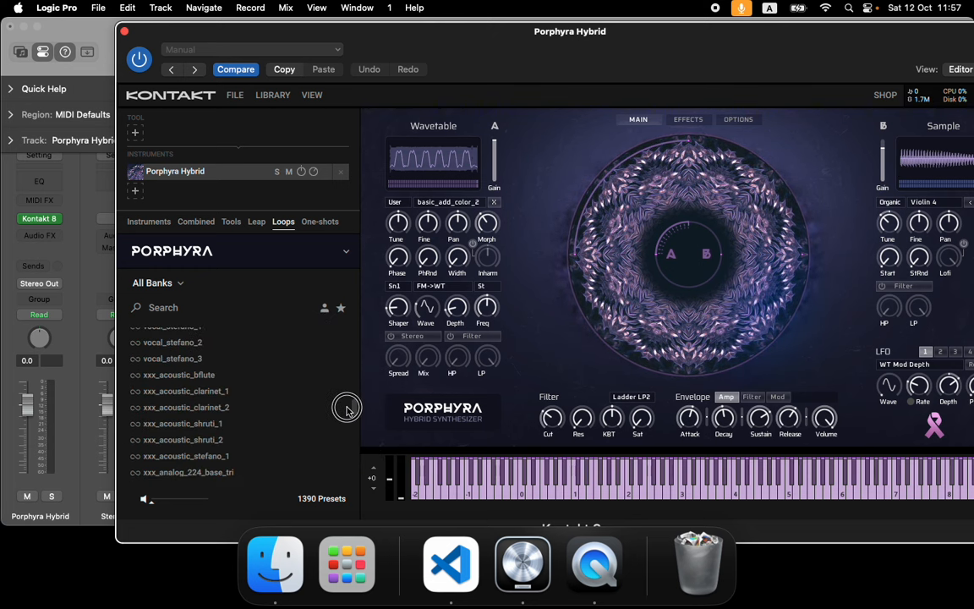
Step: Filter the Porphyra loops by the Samples sub-bank and by the Wavetables sub-bank to view each list
click(163, 283)
mouse_move(169, 323)
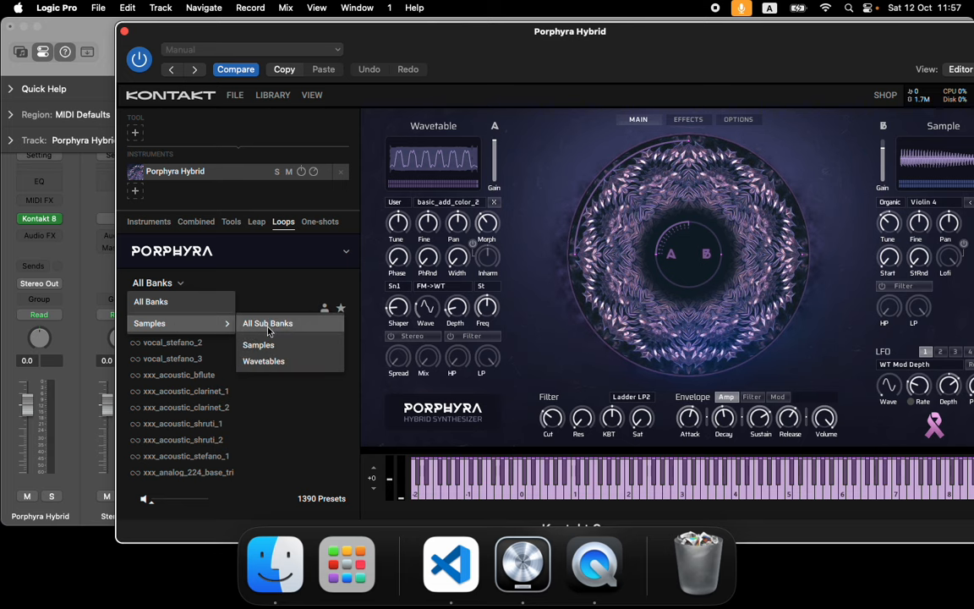
click(310, 344)
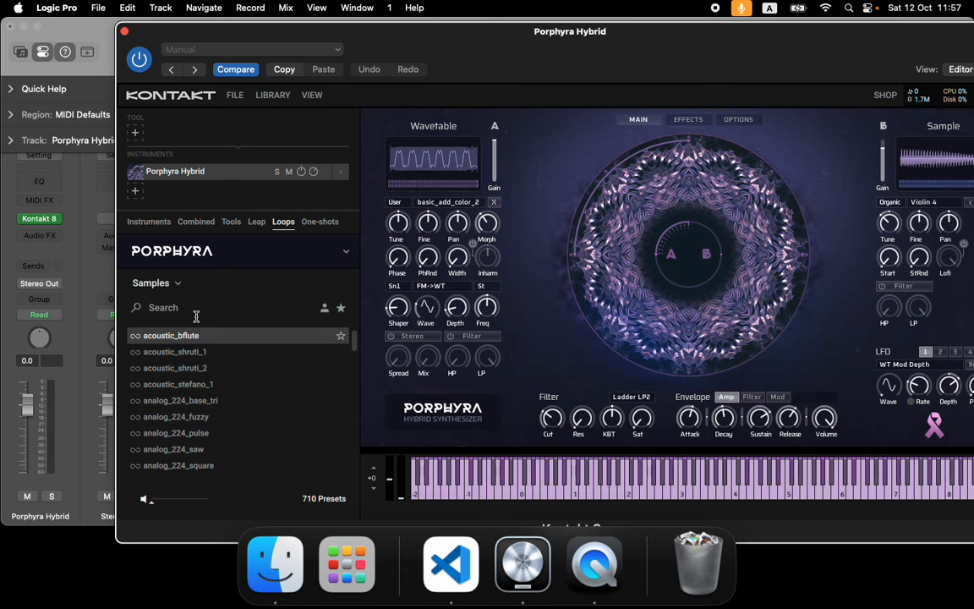
click(160, 285)
mouse_move(174, 320)
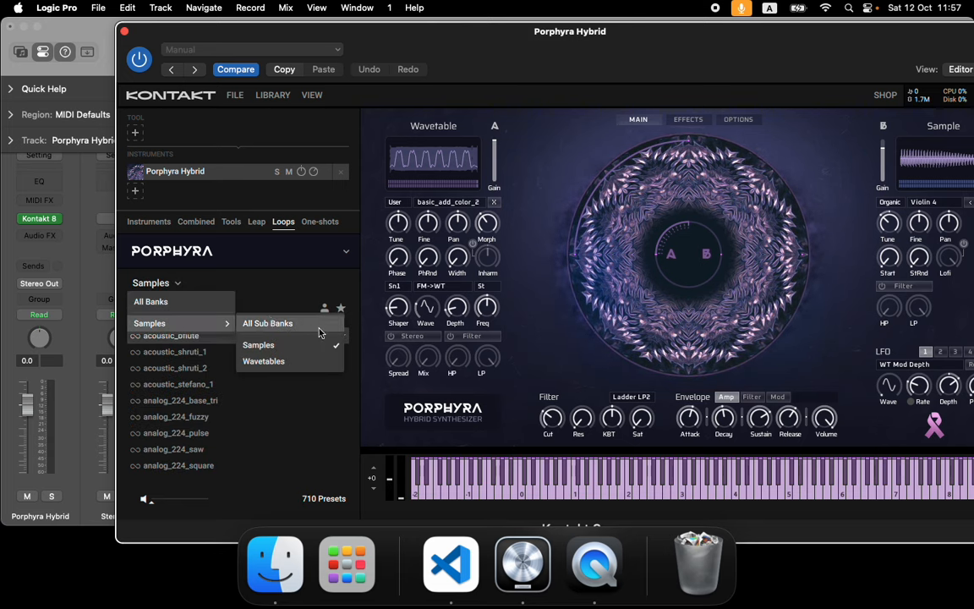
click(314, 363)
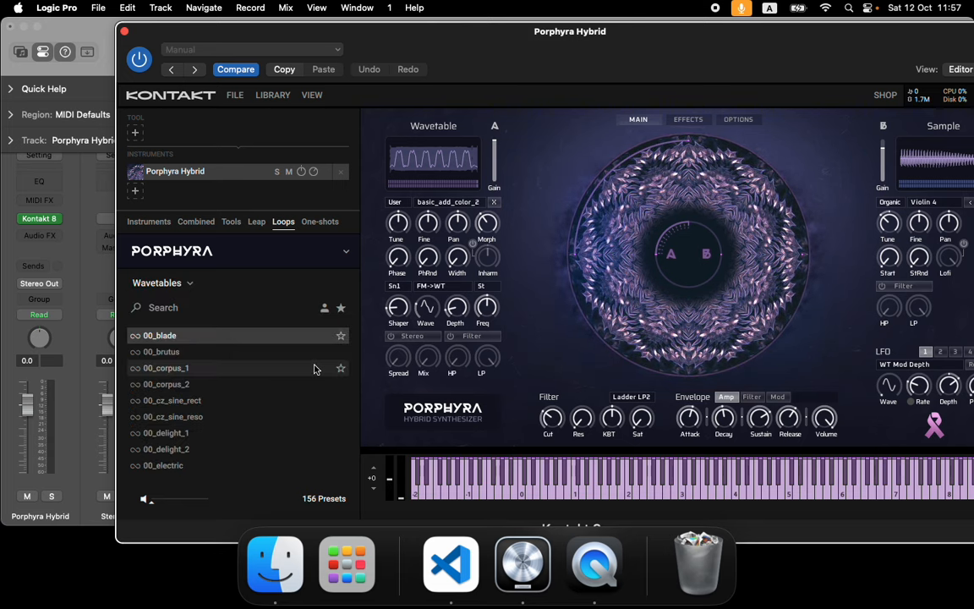
Step: Filter the loops to the Samples sub-bank and load acoustic_shruti_1 into Porphyra Hybrid's Sample module B
click(187, 286)
mouse_move(187, 320)
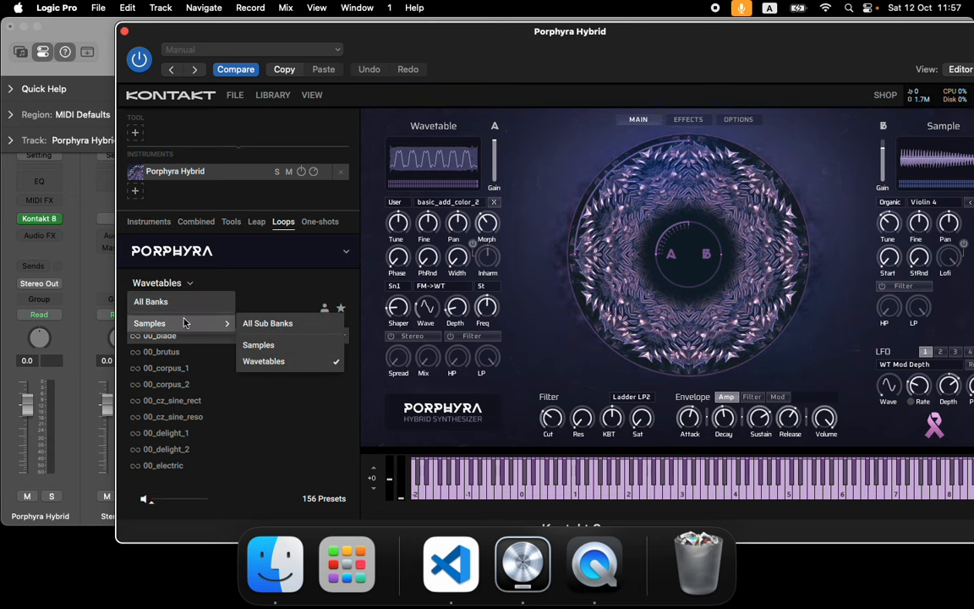
click(261, 343)
drag(191, 350, 922, 167)
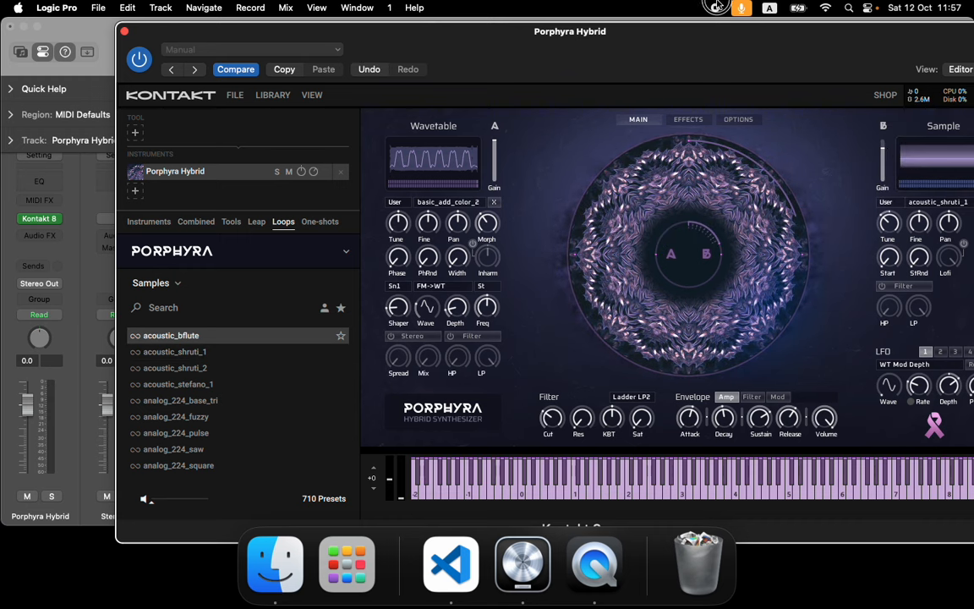